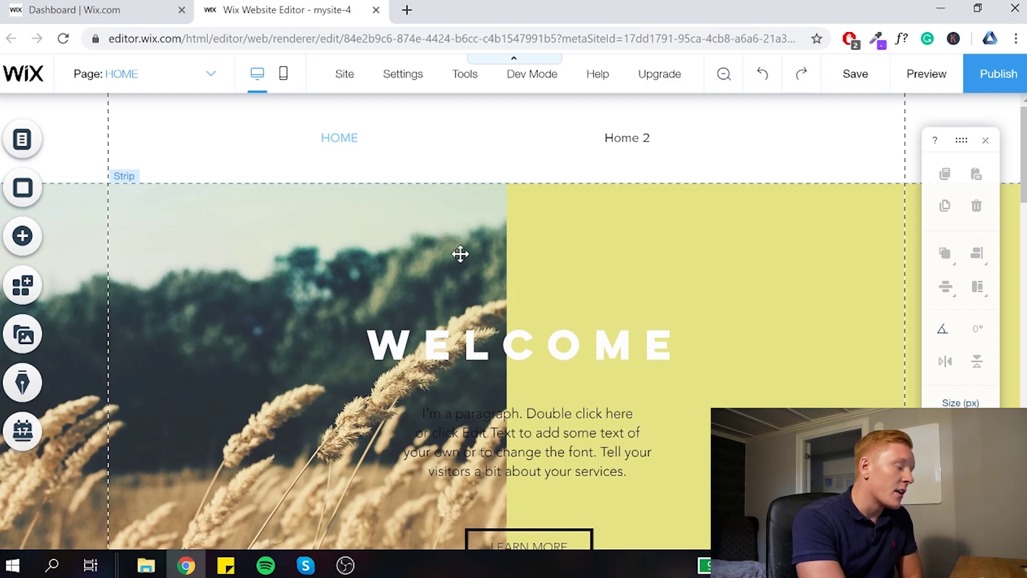
{"action": "scroll", "coordinate": [475, 318], "scroll_direction": "down", "scroll_amount": 5}
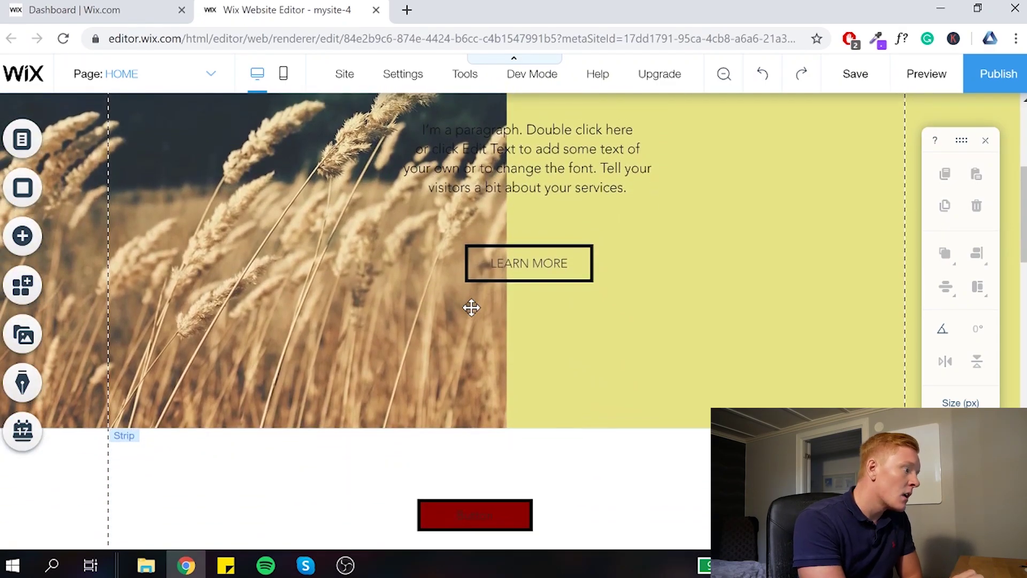
{"action": "scroll", "coordinate": [471, 306], "scroll_direction": "up", "scroll_amount": 5}
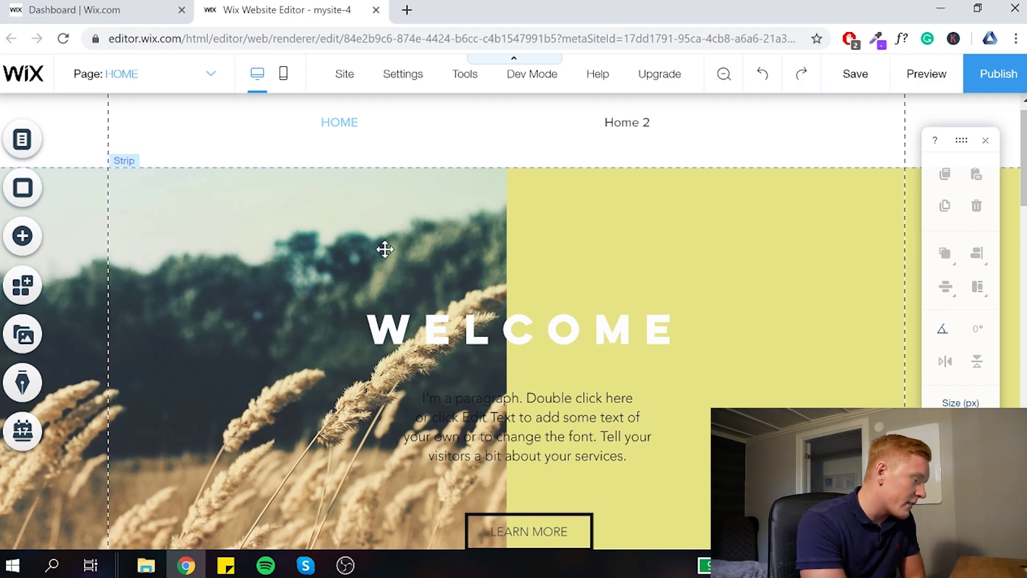
{"action": "scroll", "coordinate": [377, 276], "scroll_direction": "down", "scroll_amount": 4}
{"action": "scroll", "coordinate": [375, 387], "scroll_direction": "up", "scroll_amount": 2}
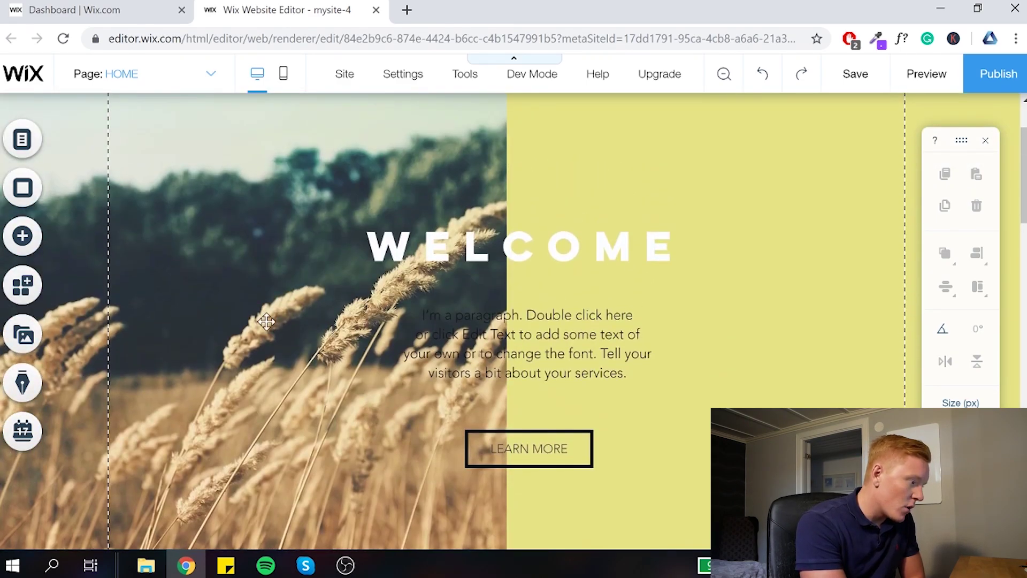
- Open the background settings of the first column in the welcome strip
{"action": "scroll", "coordinate": [271, 324], "scroll_direction": "up", "scroll_amount": 2}
{"action": "left_click", "coordinate": [312, 310]}
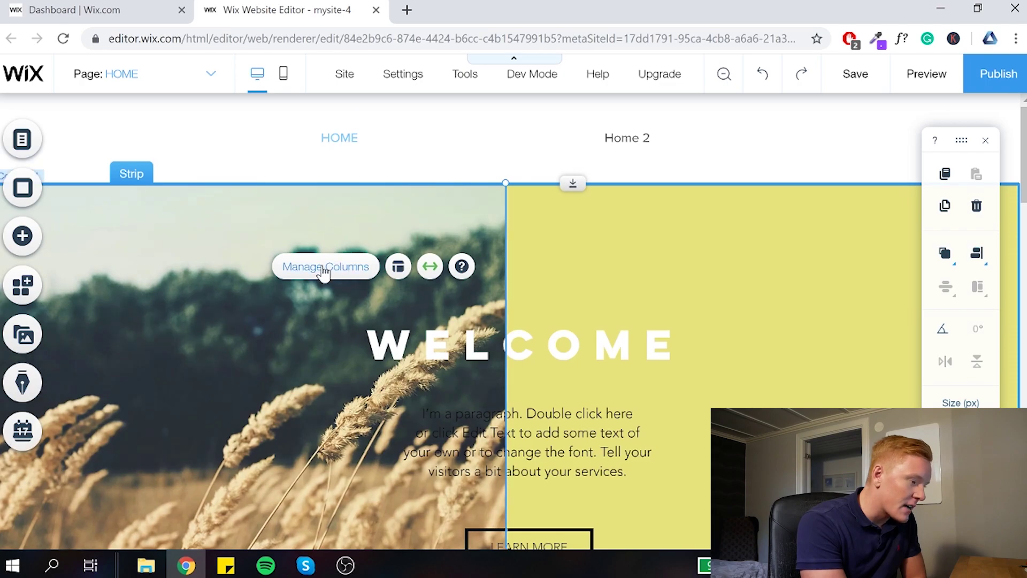
{"action": "left_click", "coordinate": [328, 267]}
{"action": "left_click", "coordinate": [498, 298]}
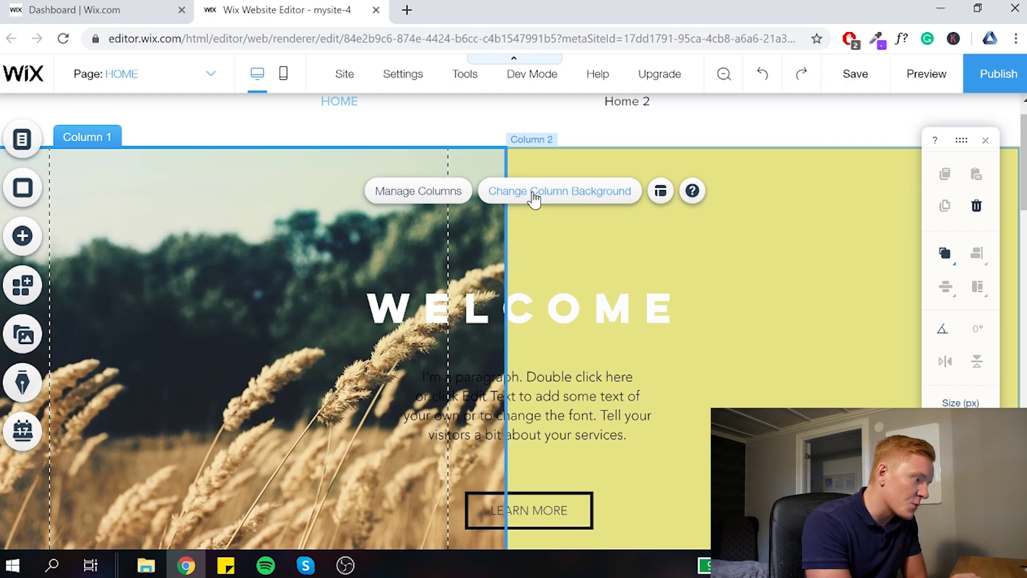
{"action": "left_click", "coordinate": [534, 194]}
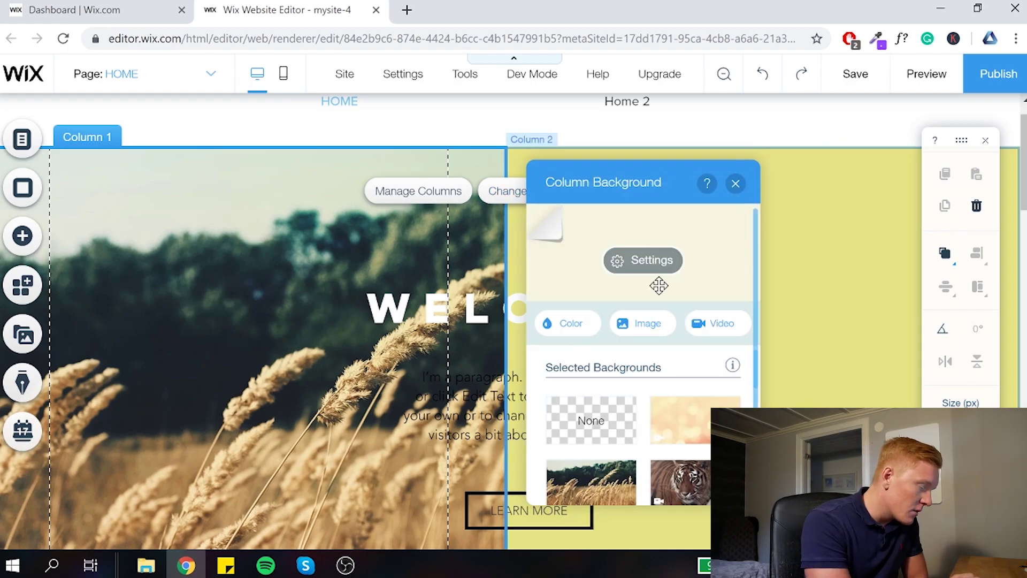
- Apply the Wheat Field image from the selected backgrounds to the welcome strip's first column
{"action": "scroll", "coordinate": [672, 340], "scroll_direction": "down", "scroll_amount": 2}
{"action": "mouse_move", "coordinate": [602, 392]}
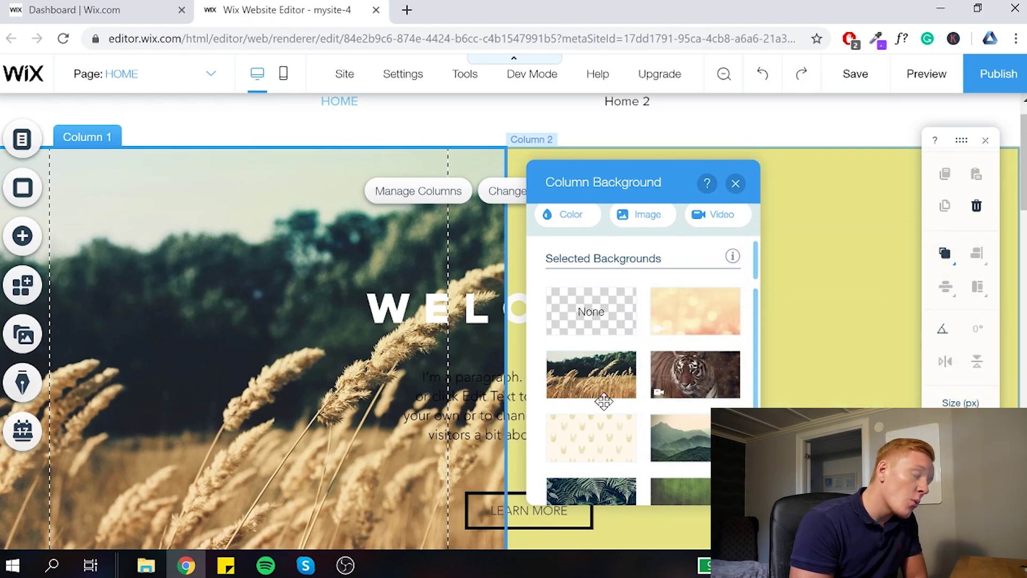
{"action": "left_click", "coordinate": [607, 390]}
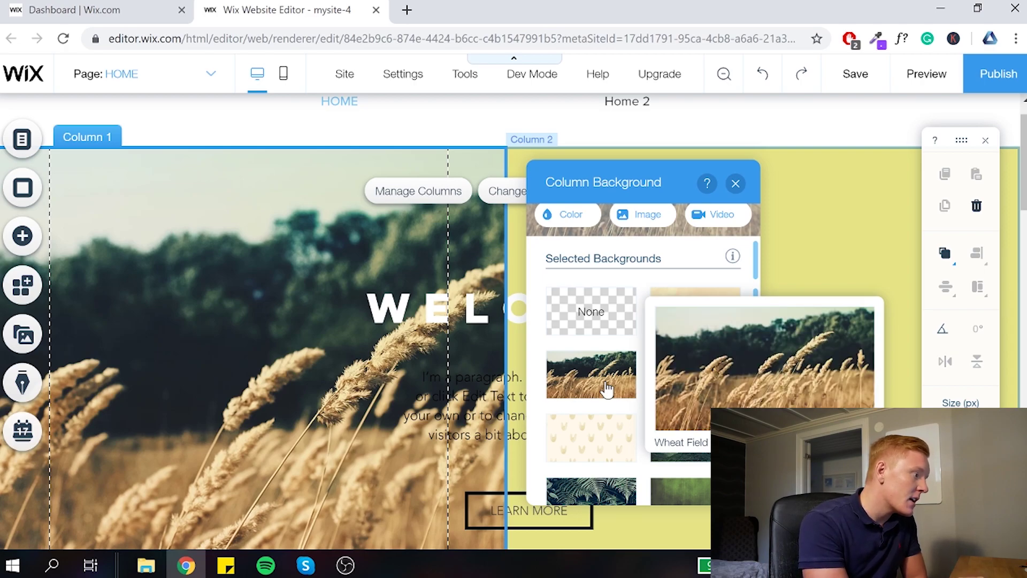
{"action": "scroll", "coordinate": [331, 267], "scroll_direction": "up", "scroll_amount": 1}
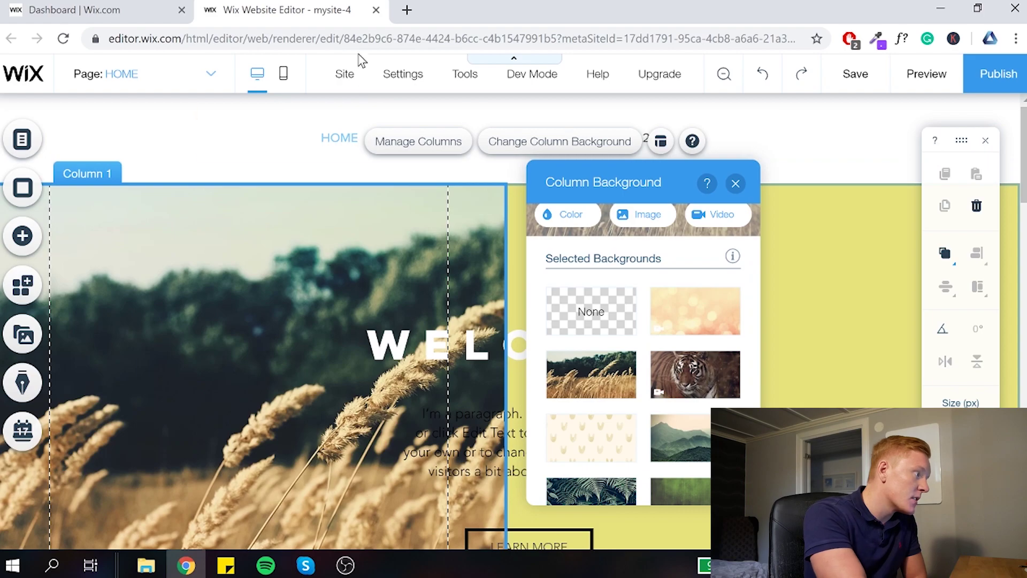
- Open unsplash.com in a new browser tab and search for "wheat" photos
{"action": "left_click", "coordinate": [406, 10]}
{"action": "type", "text": "unsplash.com"}
{"action": "key", "text": "Return"}
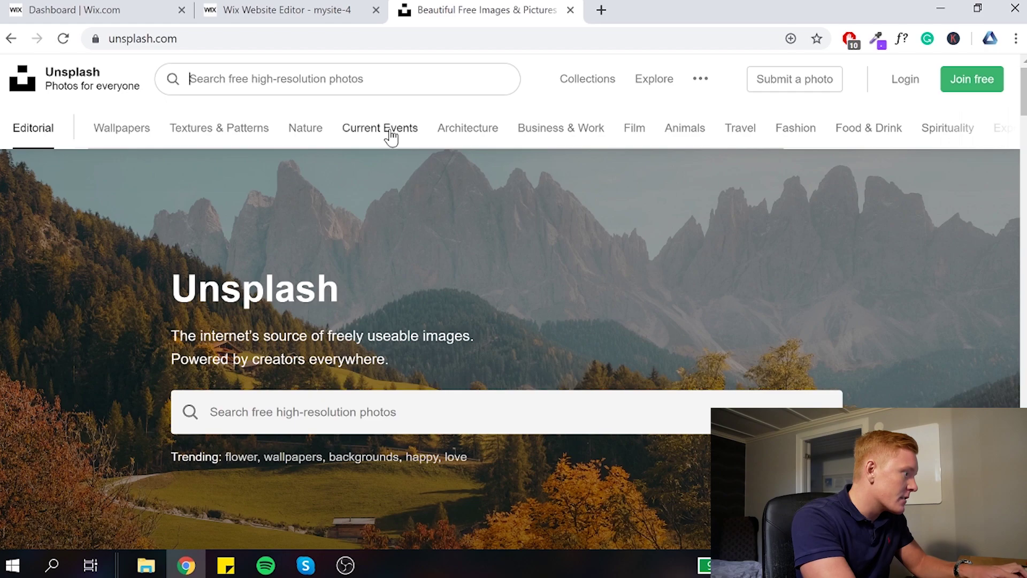
{"action": "left_click", "coordinate": [267, 79]}
{"action": "type", "text": "wheat"}
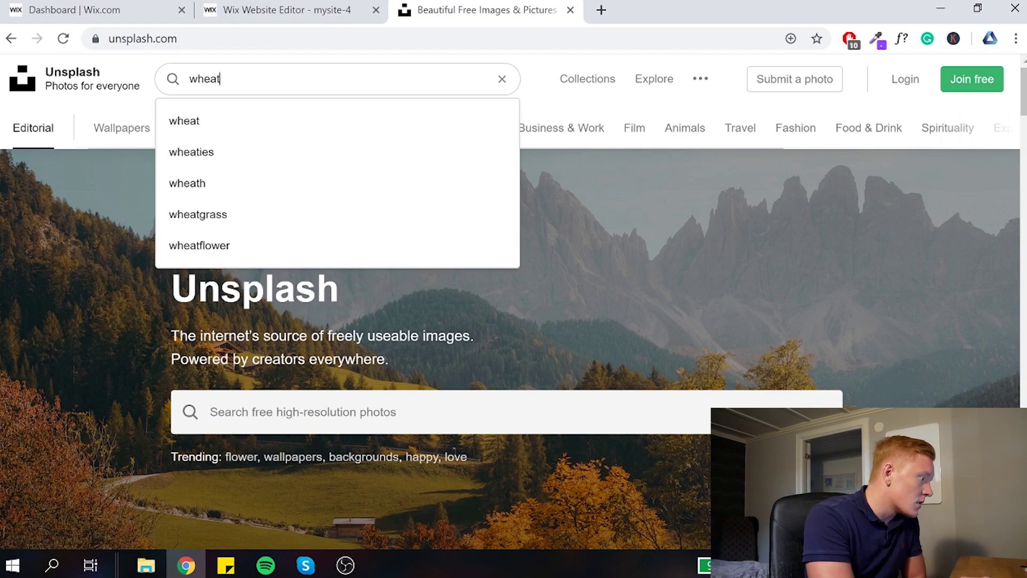
{"action": "left_click", "coordinate": [300, 119]}
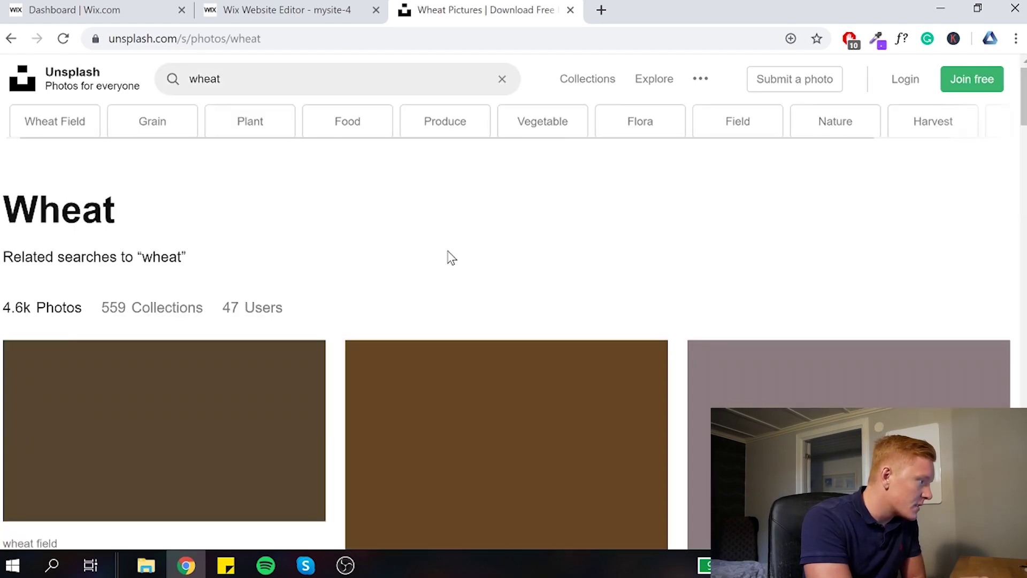
{"action": "scroll", "coordinate": [436, 274], "scroll_direction": "down", "scroll_amount": 3}
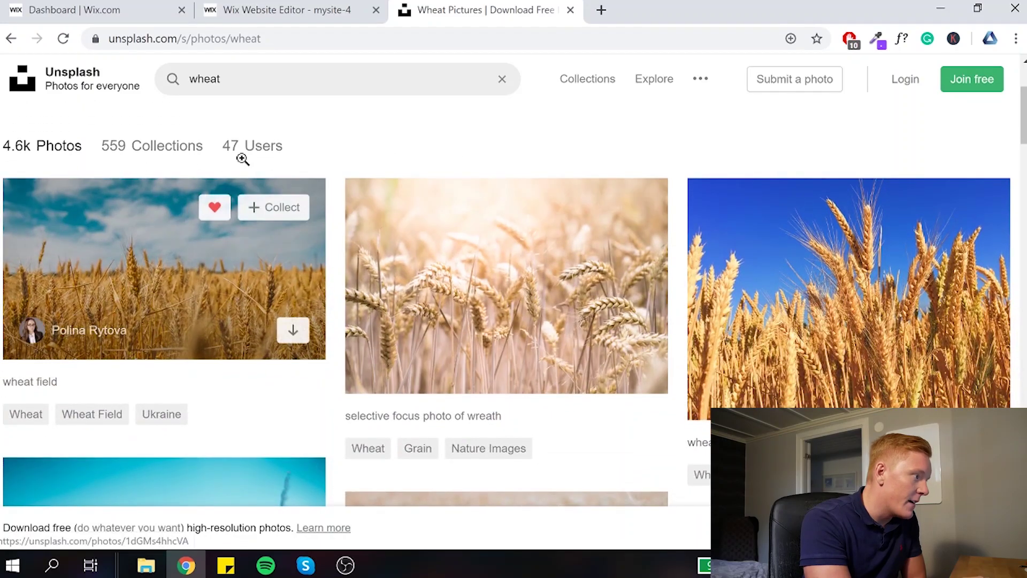
- Browse the wheat results and download the free wheat field photo with the cloudy blue sky
{"action": "left_click", "coordinate": [295, 9]}
{"action": "left_click", "coordinate": [459, 8]}
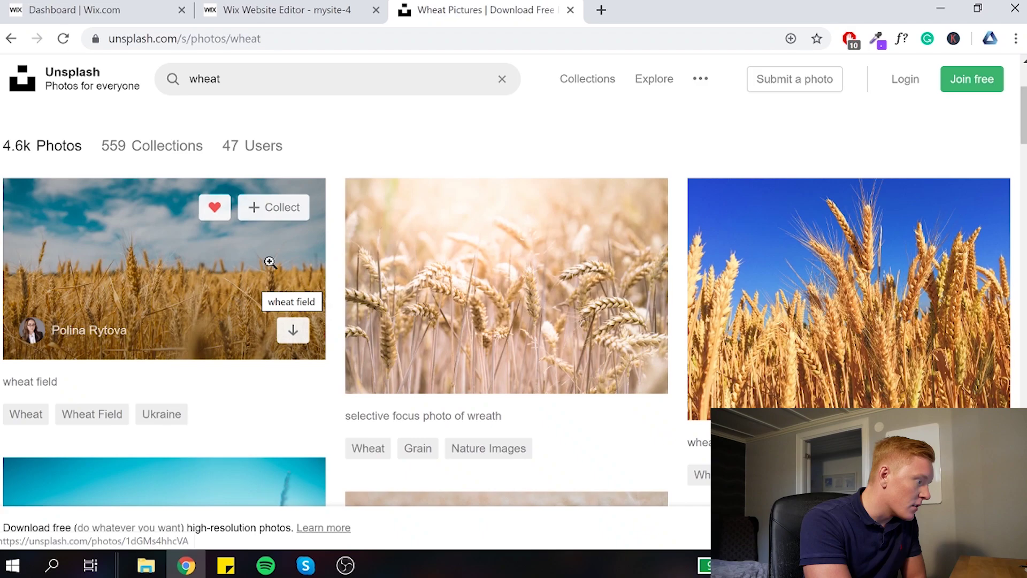
{"action": "scroll", "coordinate": [224, 286], "scroll_direction": "down", "scroll_amount": 1}
{"action": "scroll", "coordinate": [224, 286], "scroll_direction": "down", "scroll_amount": 3}
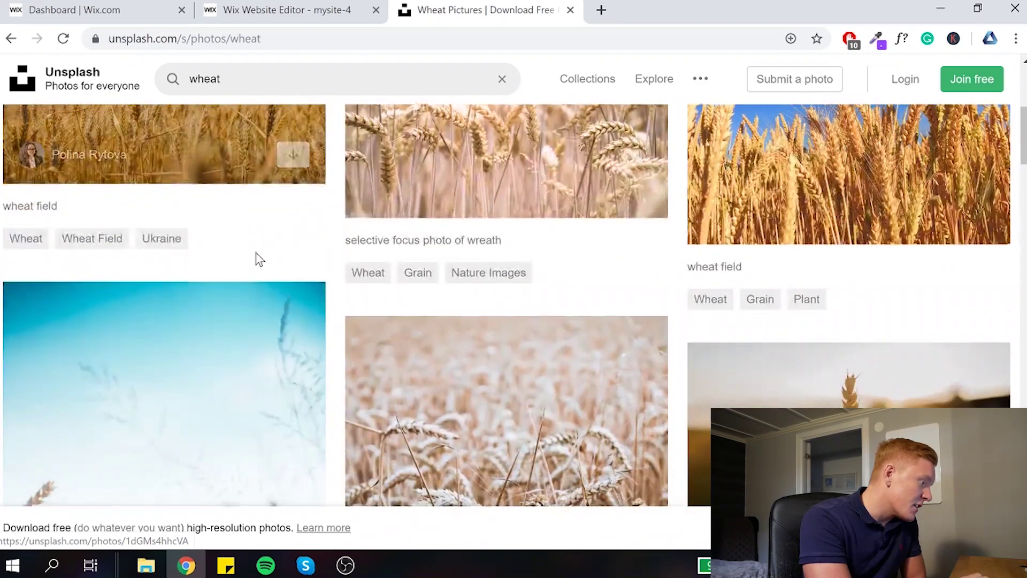
{"action": "scroll", "coordinate": [256, 259], "scroll_direction": "up", "scroll_amount": 5}
{"action": "left_click", "coordinate": [213, 375]}
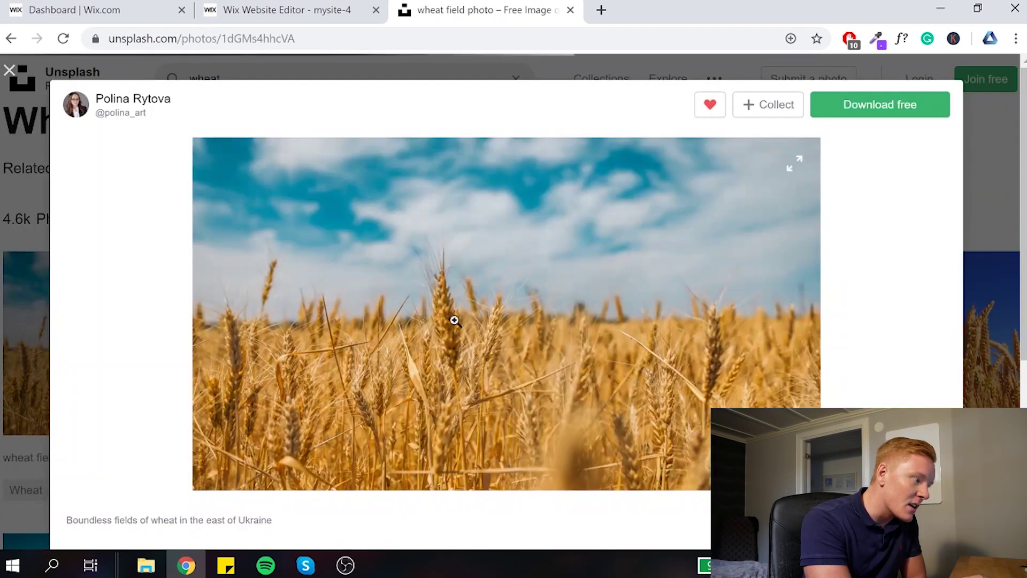
{"action": "left_click", "coordinate": [562, 348]}
{"action": "left_click", "coordinate": [550, 367]}
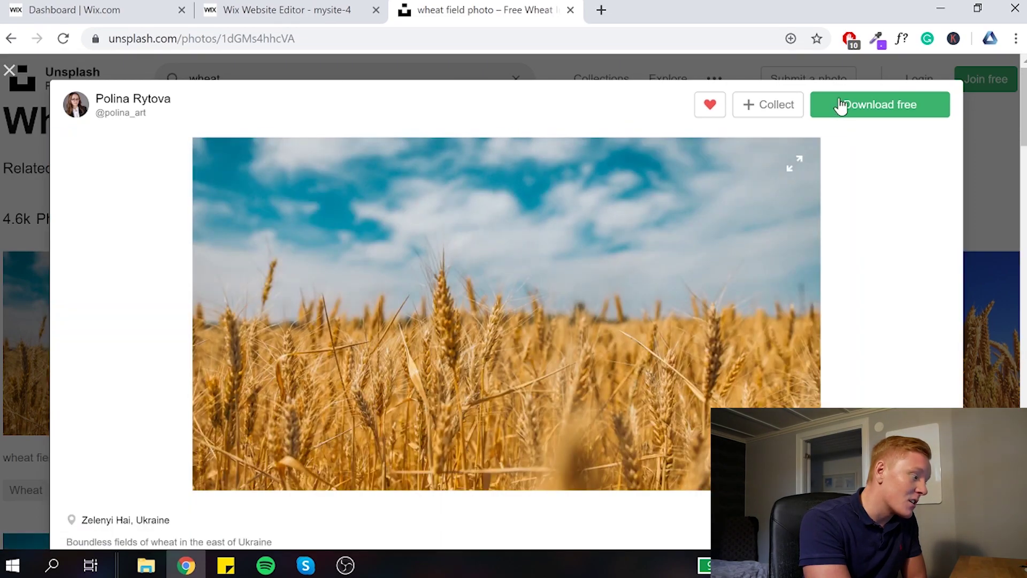
{"action": "left_click", "coordinate": [860, 103]}
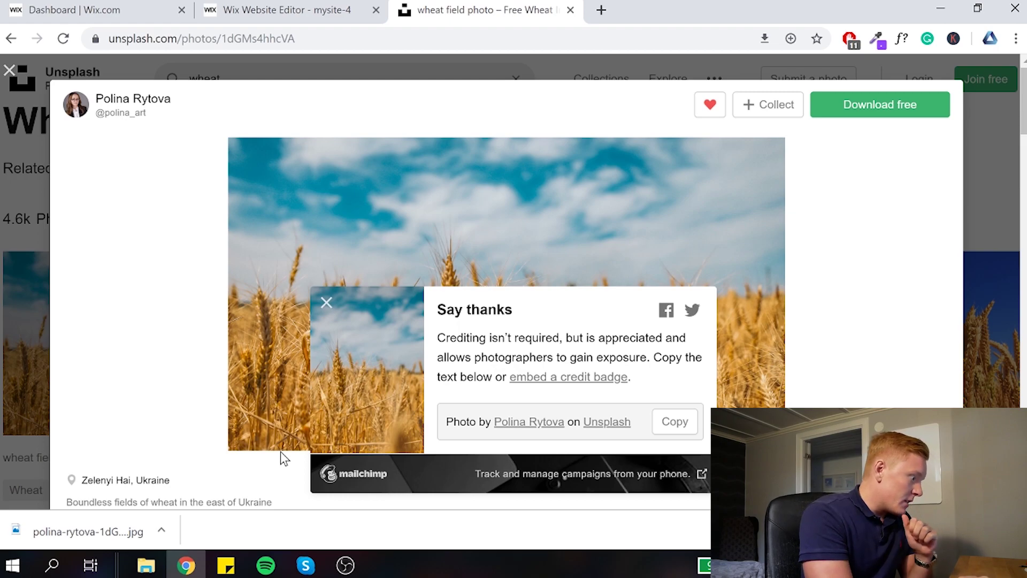
- Open compressjpeg.com in a new browser tab
{"action": "left_click", "coordinate": [287, 6]}
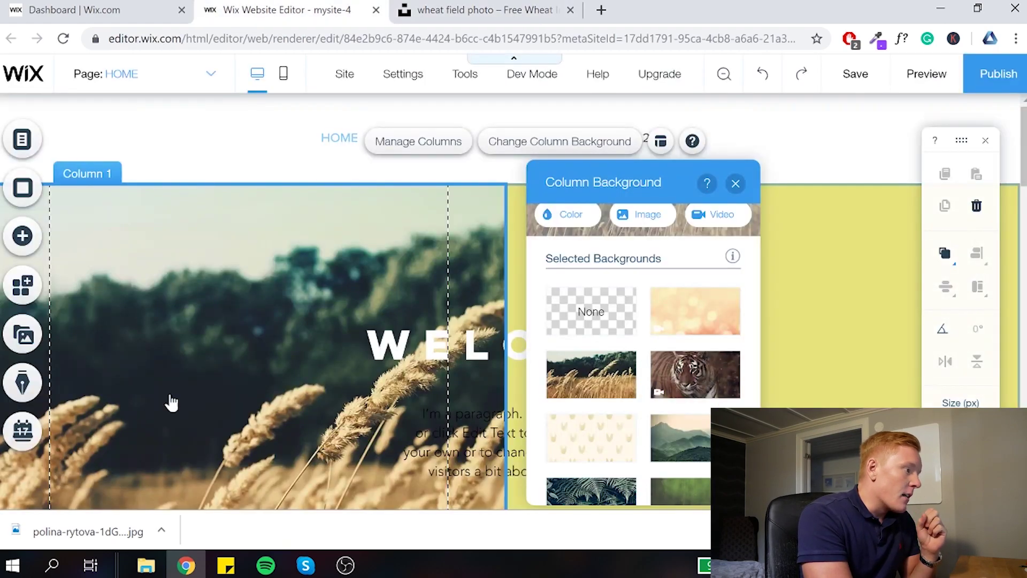
{"action": "left_click", "coordinate": [601, 9]}
{"action": "type", "text": "compressjpeg.com"}
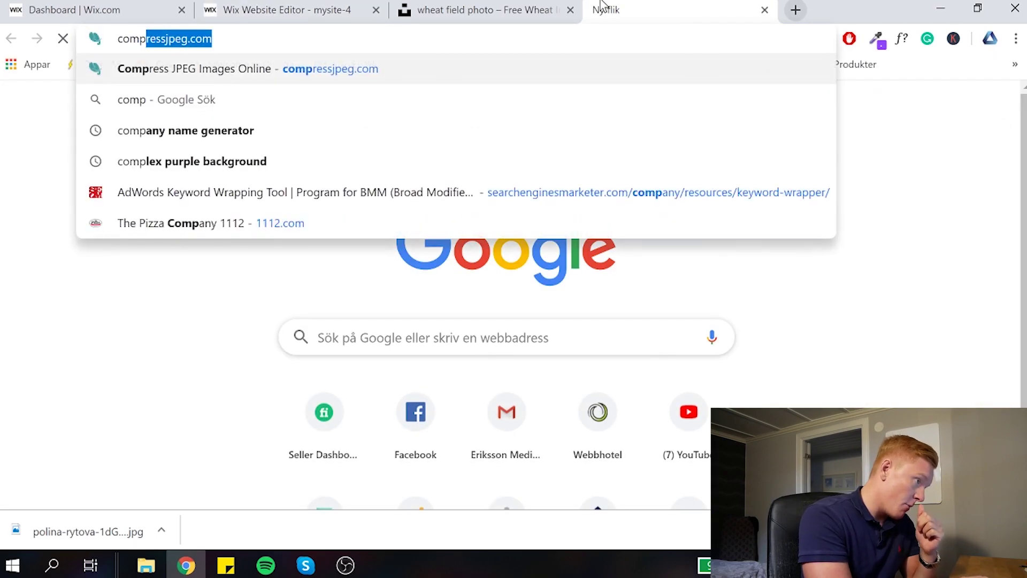
{"action": "key", "text": "Return"}
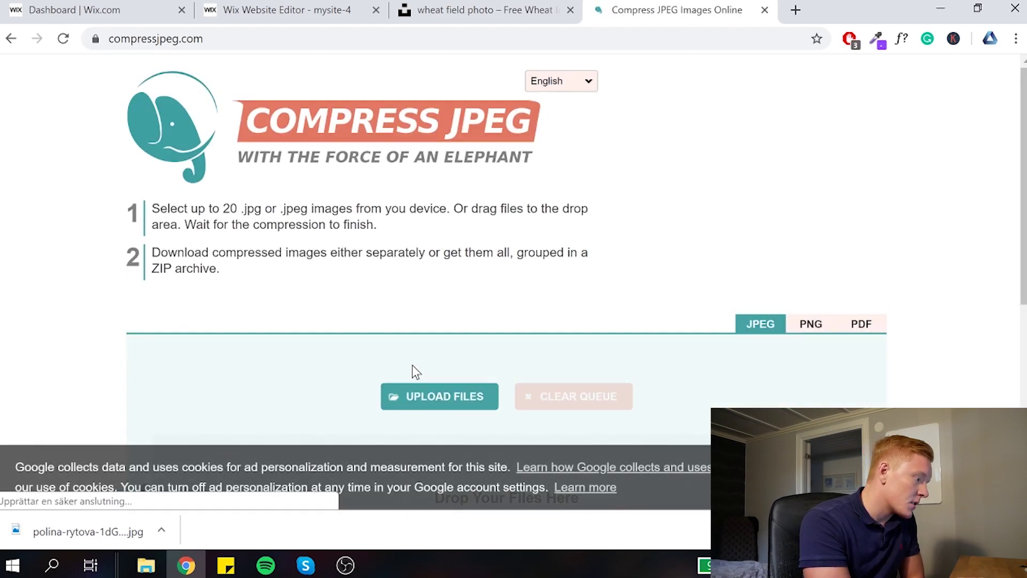
- Upload the downloaded wheat field JPG for compression and download the compressed copy
{"action": "scroll", "coordinate": [652, 417], "scroll_direction": "down", "scroll_amount": 1}
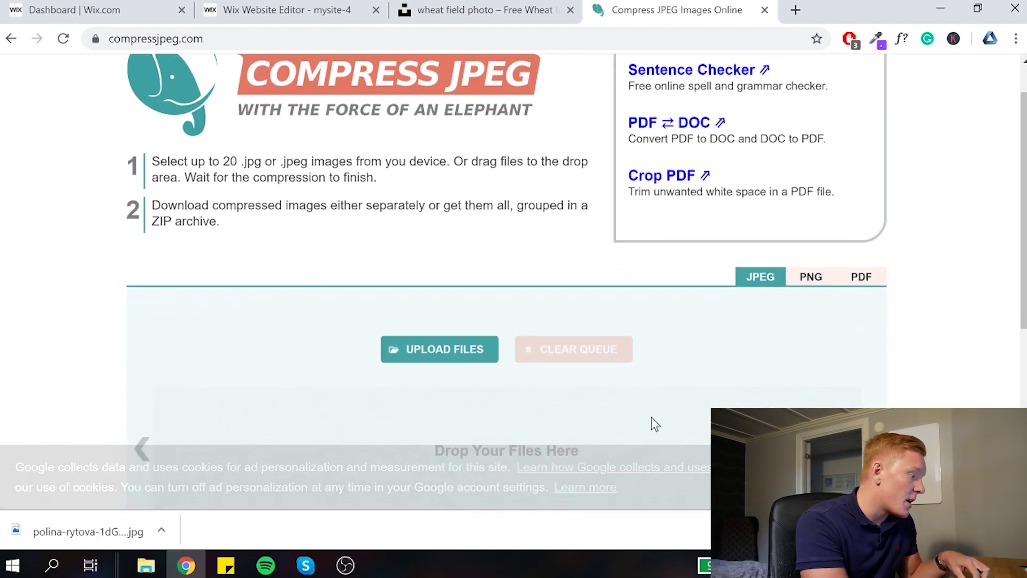
{"action": "scroll", "coordinate": [650, 416], "scroll_direction": "down", "scroll_amount": 2}
{"action": "left_click_drag", "start_coordinate": [107, 534], "coordinate": [438, 377]}
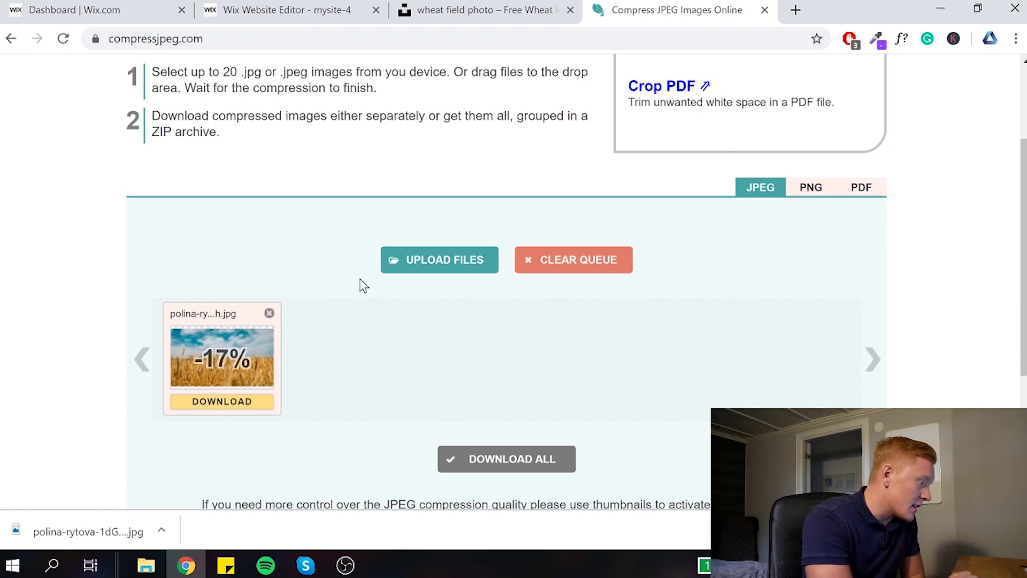
{"action": "left_click", "coordinate": [256, 415]}
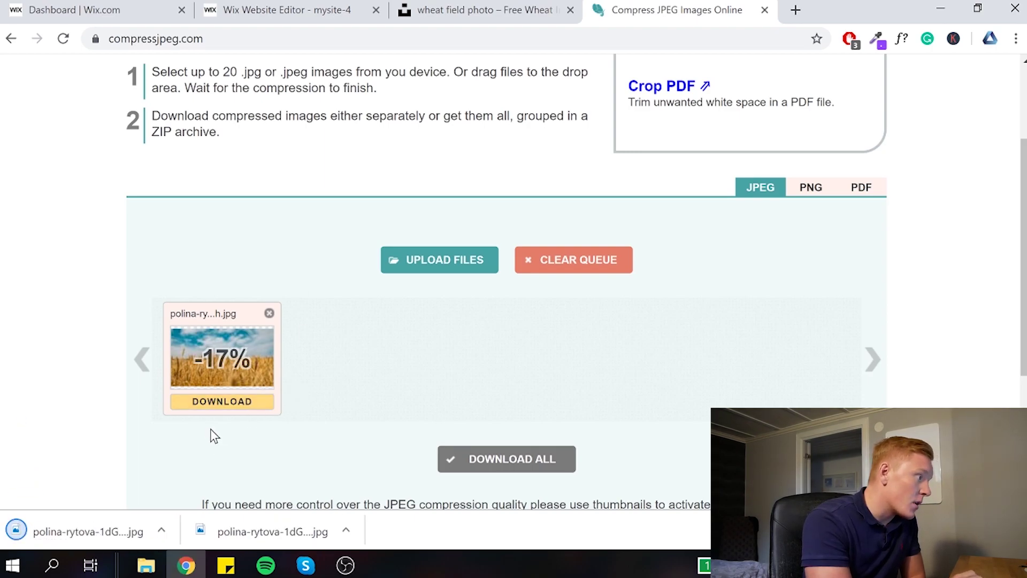
- Switch back to the Wix editor, upload the compressed wheat photo as the first column's background image, and close the background settings
{"action": "left_click", "coordinate": [311, 8]}
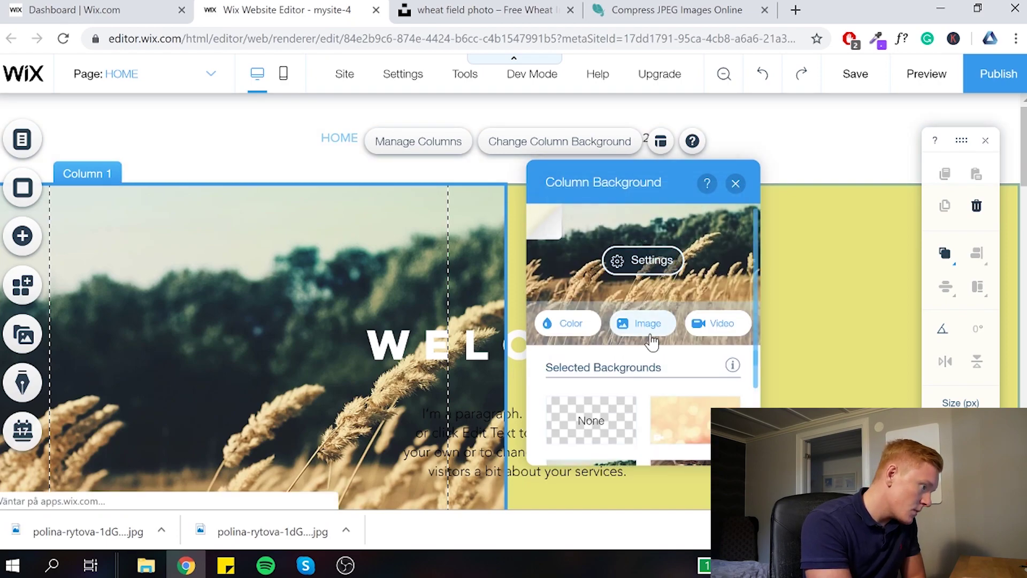
{"action": "left_click", "coordinate": [639, 322]}
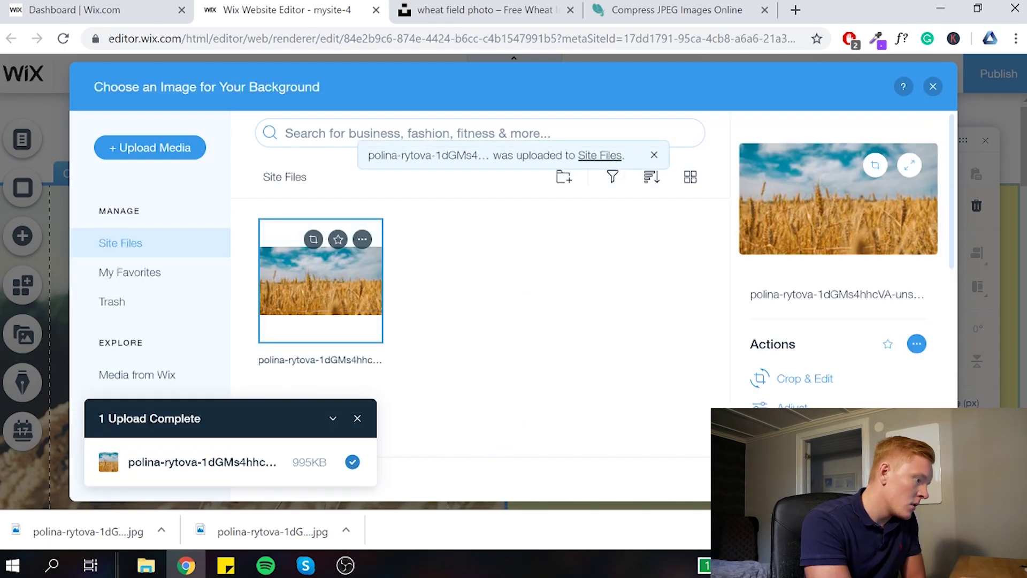
{"action": "left_click", "coordinate": [904, 482]}
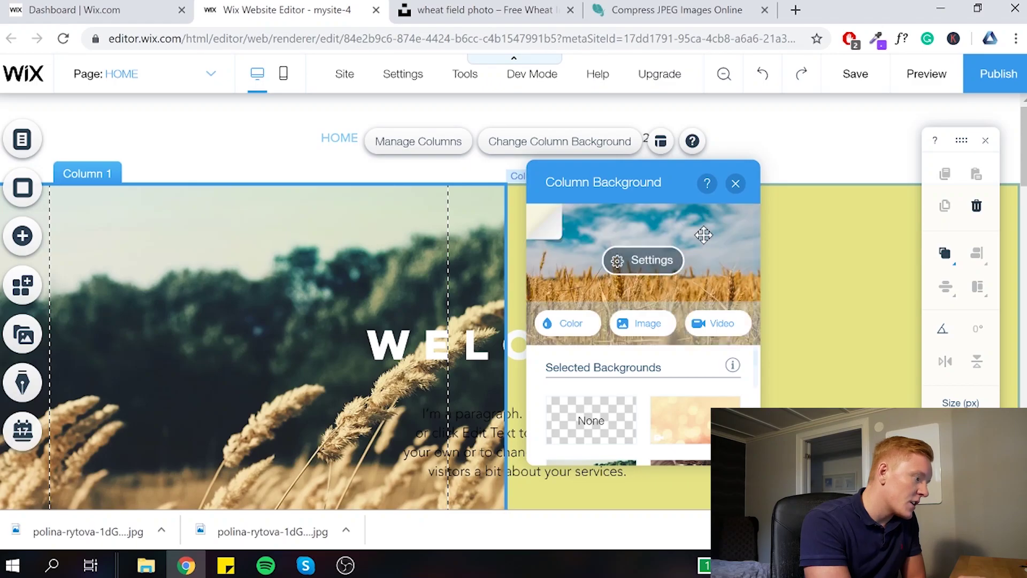
{"action": "scroll", "coordinate": [831, 319], "scroll_direction": "down", "scroll_amount": 3}
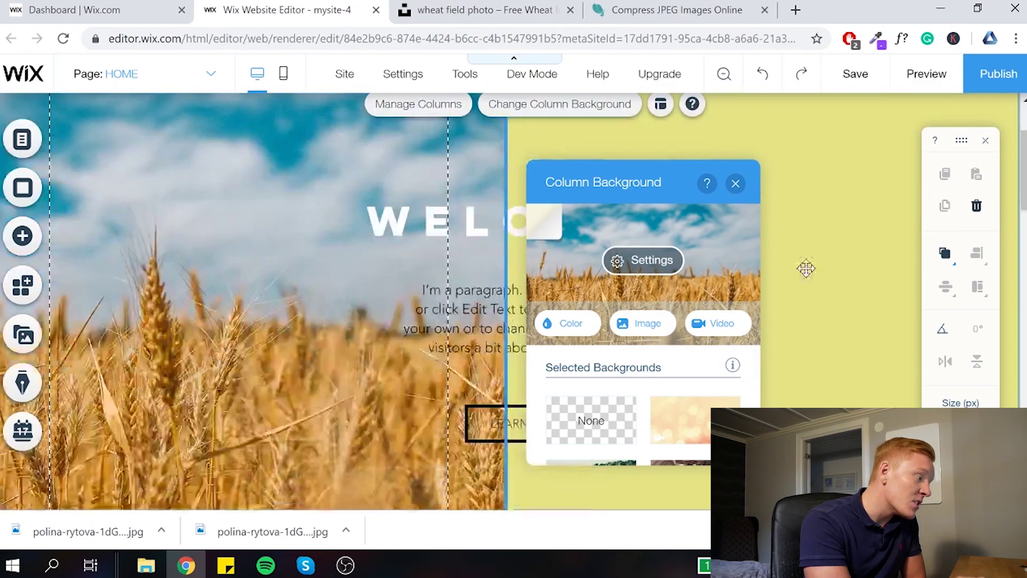
{"action": "left_click", "coordinate": [735, 184]}
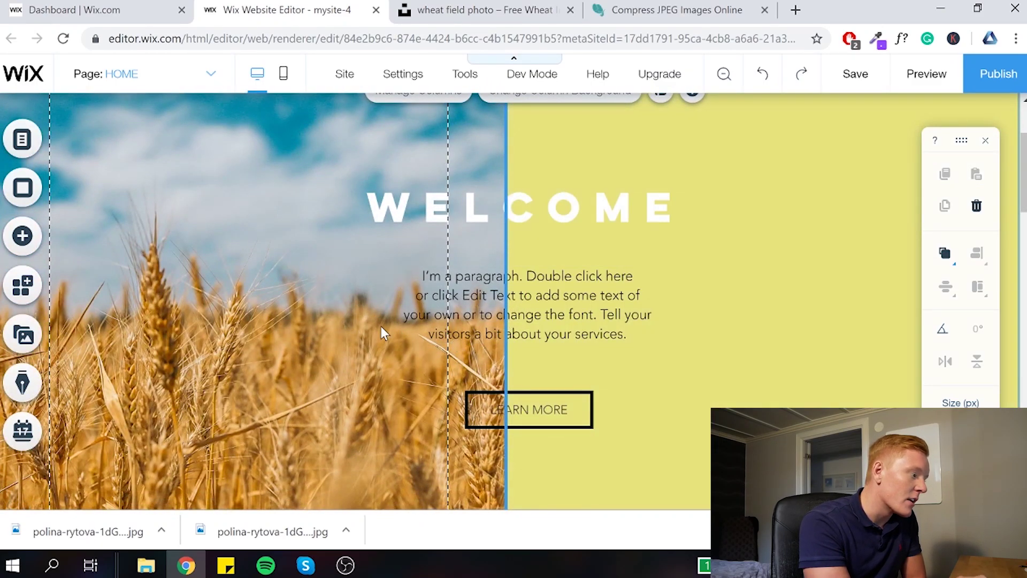
- Look through the home page from the welcome strip past the contact form to the full-width slideshow
{"action": "scroll", "coordinate": [385, 347], "scroll_direction": "down", "scroll_amount": 2}
{"action": "scroll", "coordinate": [388, 350], "scroll_direction": "up", "scroll_amount": 4}
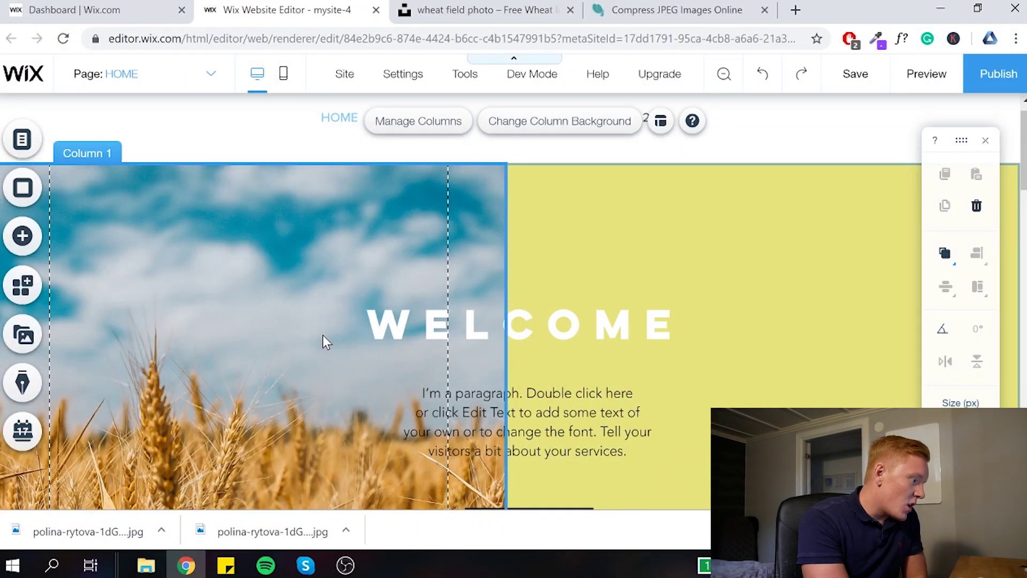
{"action": "scroll", "coordinate": [326, 350], "scroll_direction": "down", "scroll_amount": 4}
{"action": "scroll", "coordinate": [326, 350], "scroll_direction": "down", "scroll_amount": 10}
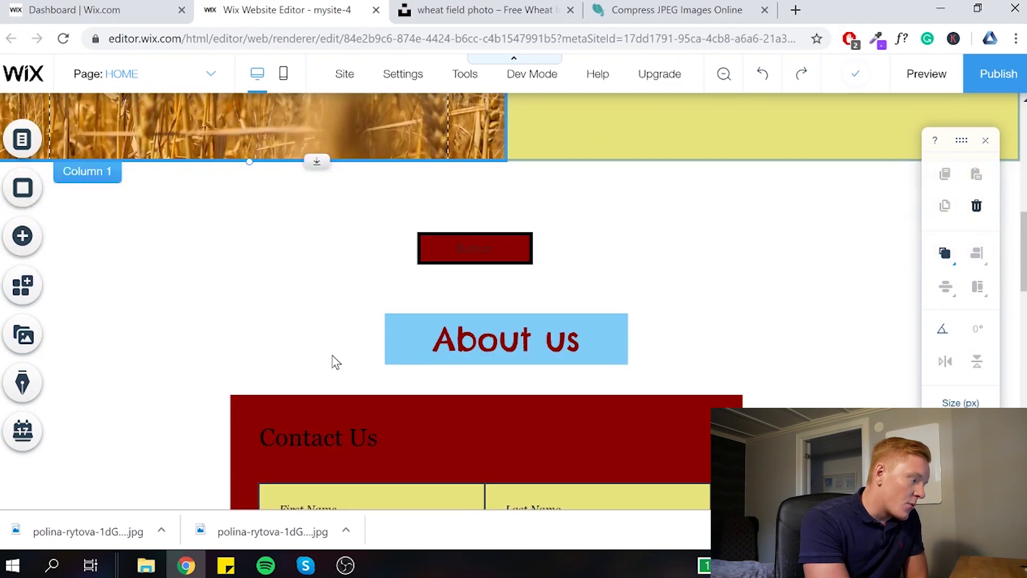
{"action": "scroll", "coordinate": [336, 369], "scroll_direction": "down", "scroll_amount": 2}
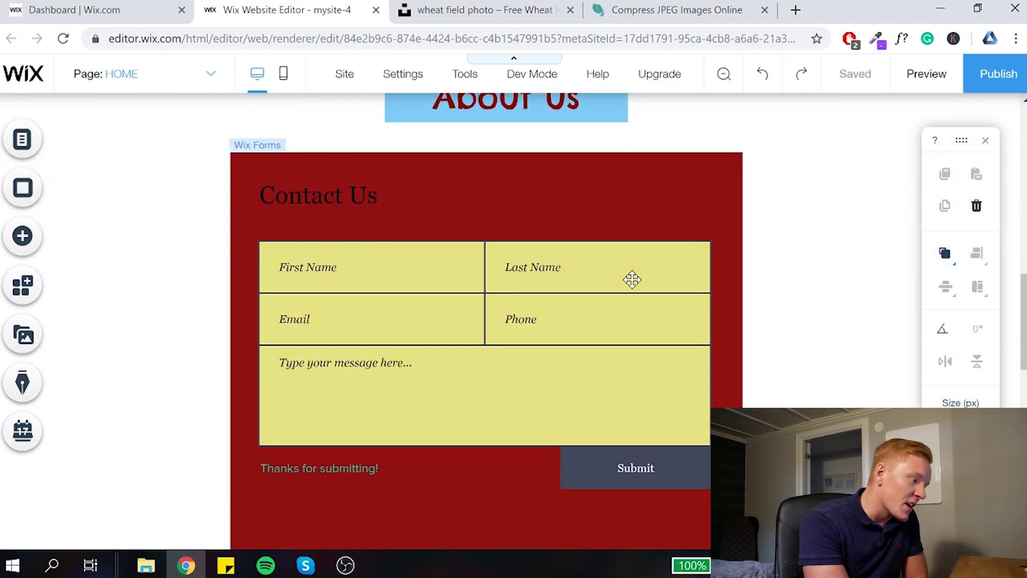
{"action": "scroll", "coordinate": [630, 278], "scroll_direction": "up", "scroll_amount": 3}
{"action": "scroll", "coordinate": [626, 413], "scroll_direction": "down", "scroll_amount": 8}
{"action": "scroll", "coordinate": [626, 412], "scroll_direction": "down", "scroll_amount": 11}
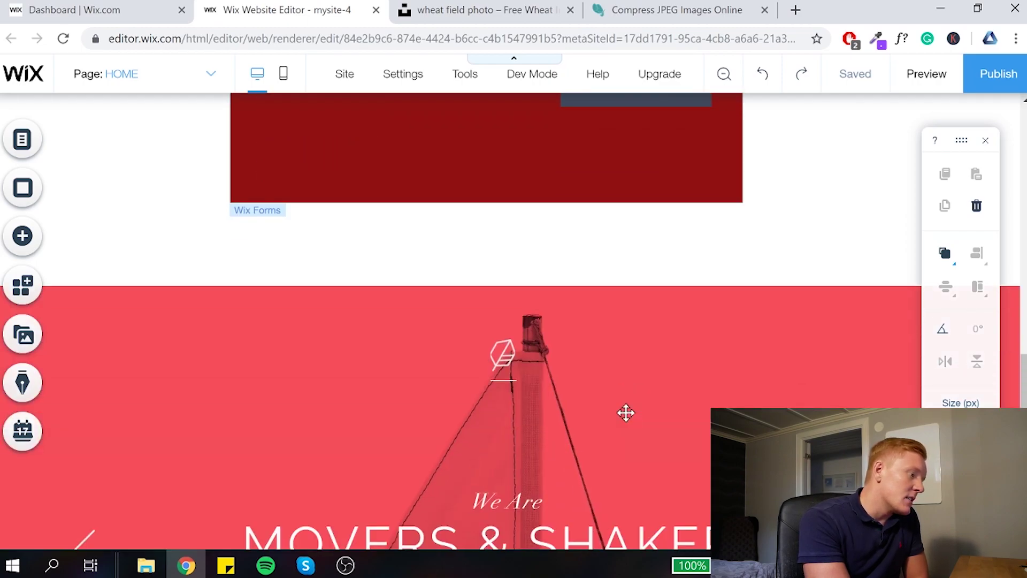
{"action": "scroll", "coordinate": [626, 412], "scroll_direction": "down", "scroll_amount": 1}
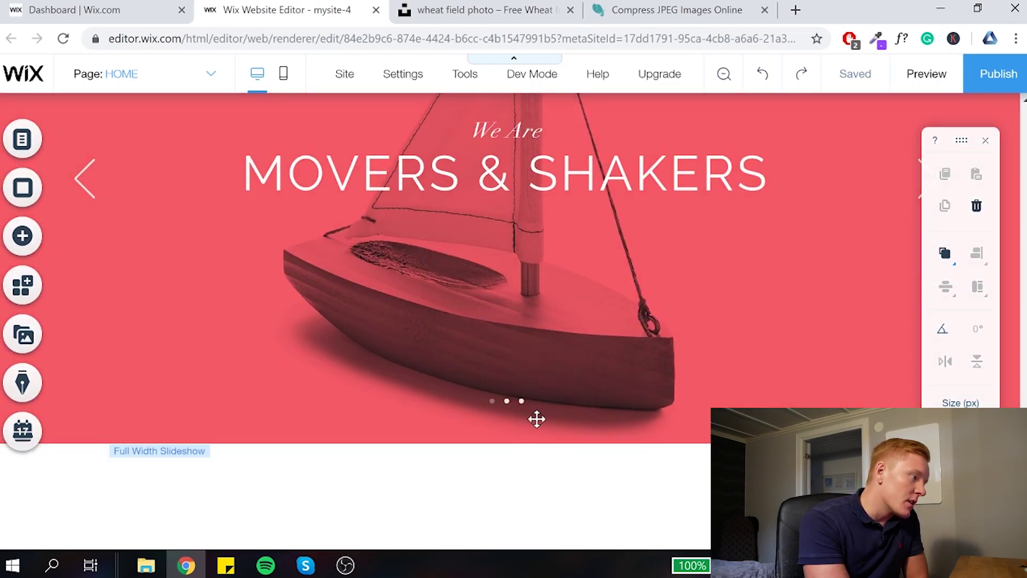
{"action": "scroll", "coordinate": [624, 406], "scroll_direction": "up", "scroll_amount": 3}
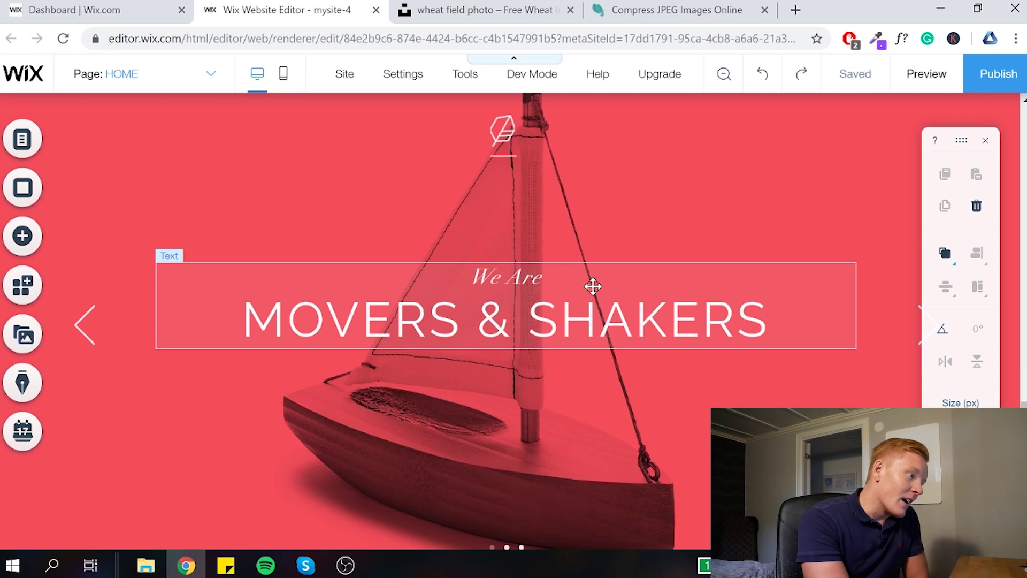
- Review the home page's sections again, comparing the welcome strip, About us heading, contact form and Movers & Shakers slideshow
{"action": "scroll", "coordinate": [624, 252], "scroll_direction": "up", "scroll_amount": 10}
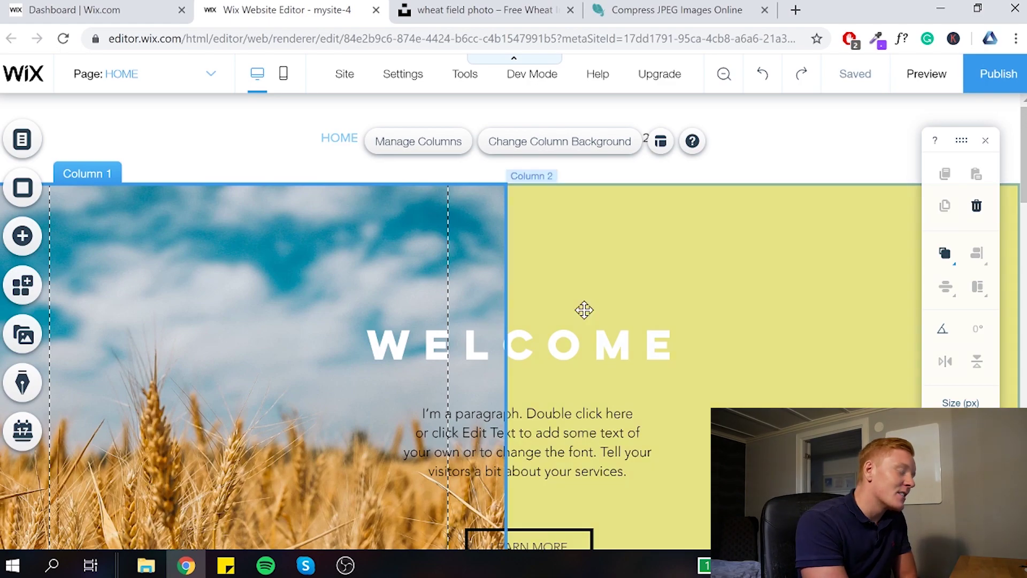
{"action": "scroll", "coordinate": [673, 246], "scroll_direction": "down", "scroll_amount": 1}
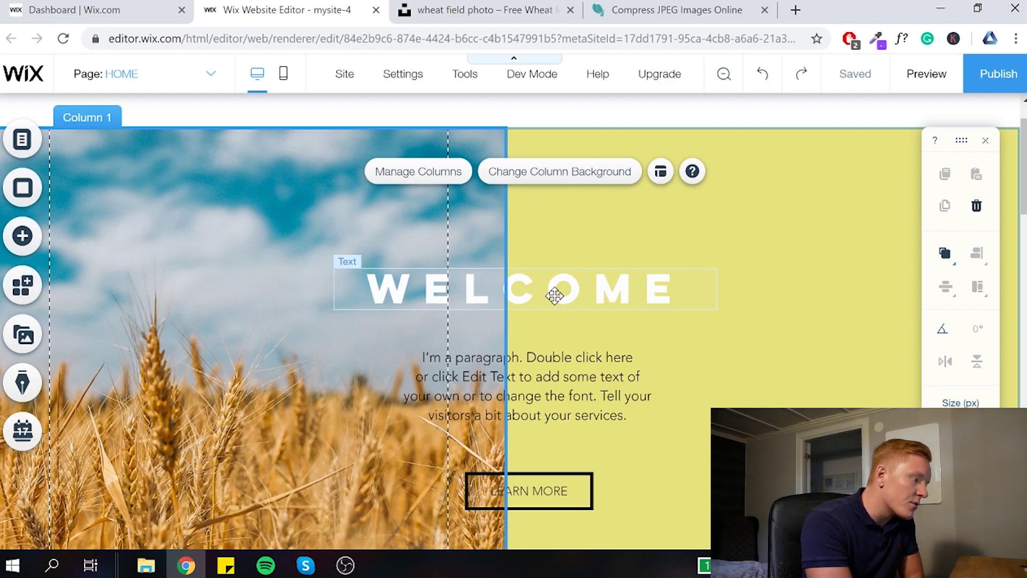
{"action": "left_click", "coordinate": [701, 247]}
{"action": "scroll", "coordinate": [556, 383], "scroll_direction": "down", "scroll_amount": 5}
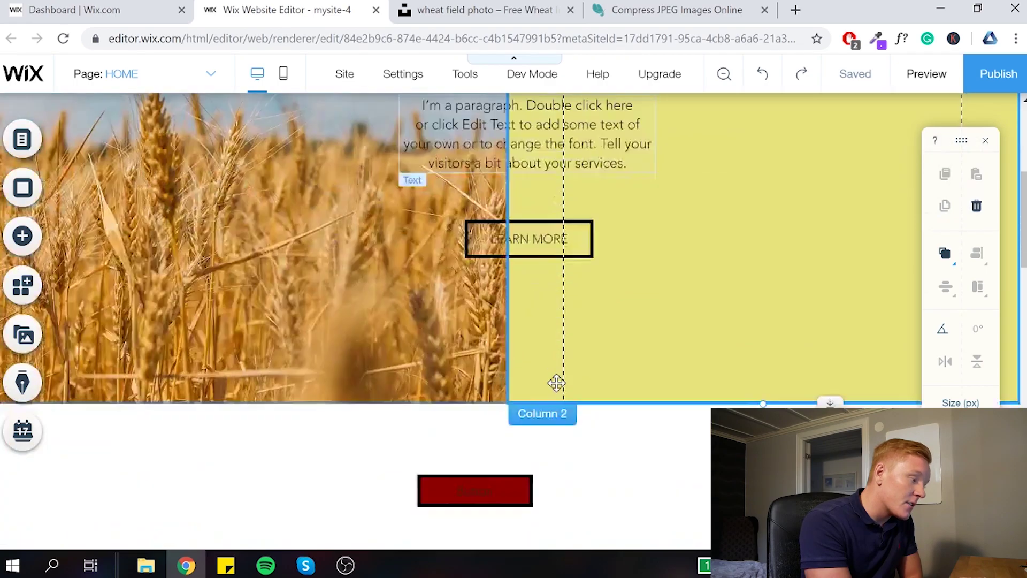
{"action": "scroll", "coordinate": [556, 383], "scroll_direction": "down", "scroll_amount": 7}
{"action": "scroll", "coordinate": [556, 383], "scroll_direction": "up", "scroll_amount": 4}
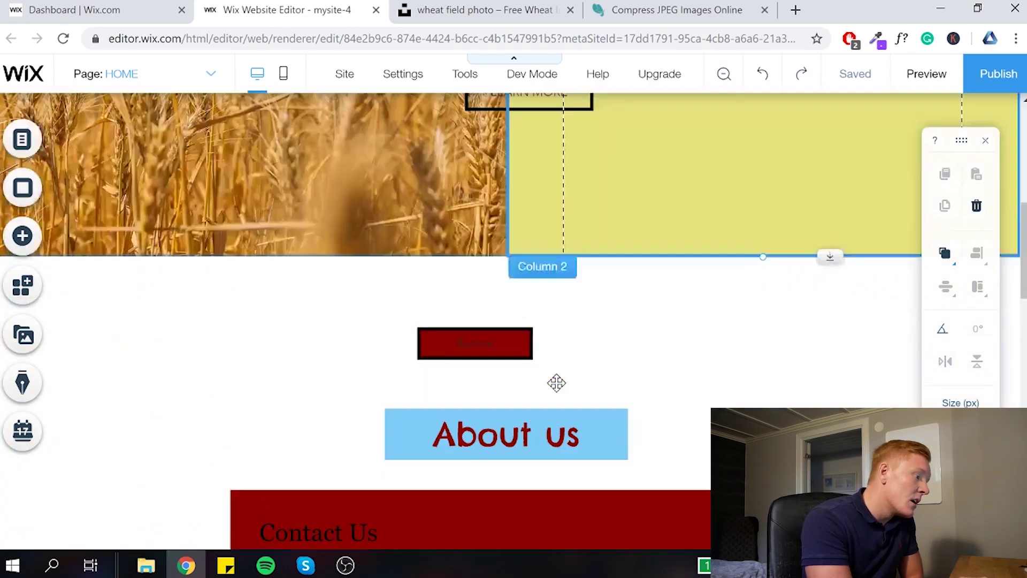
{"action": "scroll", "coordinate": [556, 383], "scroll_direction": "up", "scroll_amount": 9}
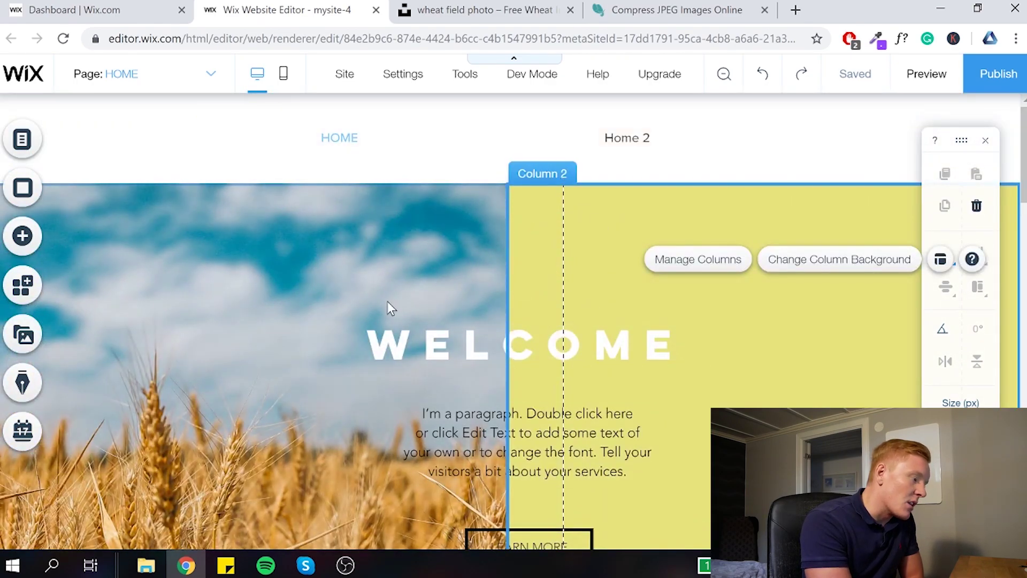
{"action": "scroll", "coordinate": [387, 300], "scroll_direction": "down", "scroll_amount": 11}
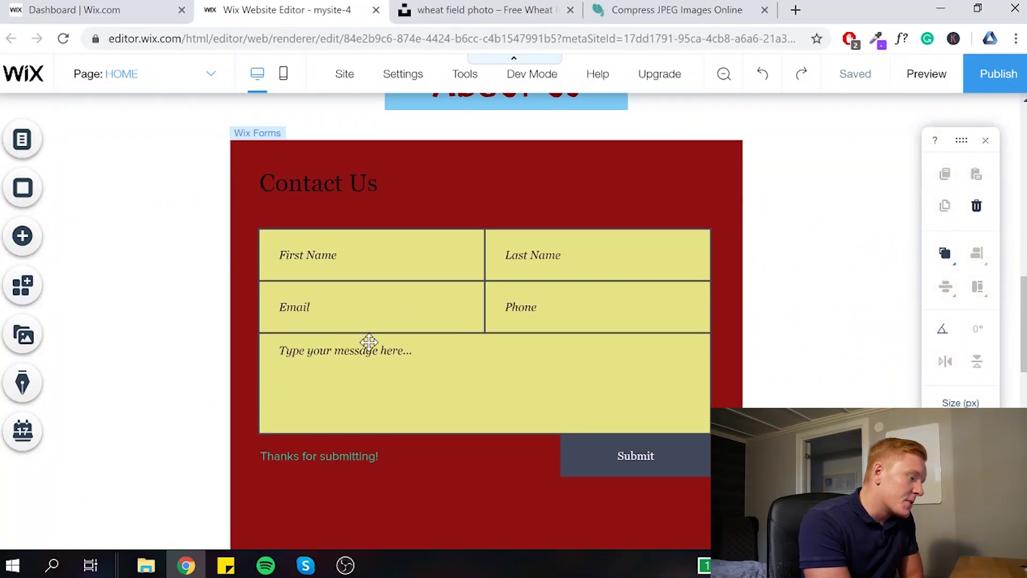
{"action": "scroll", "coordinate": [370, 342], "scroll_direction": "down", "scroll_amount": 10}
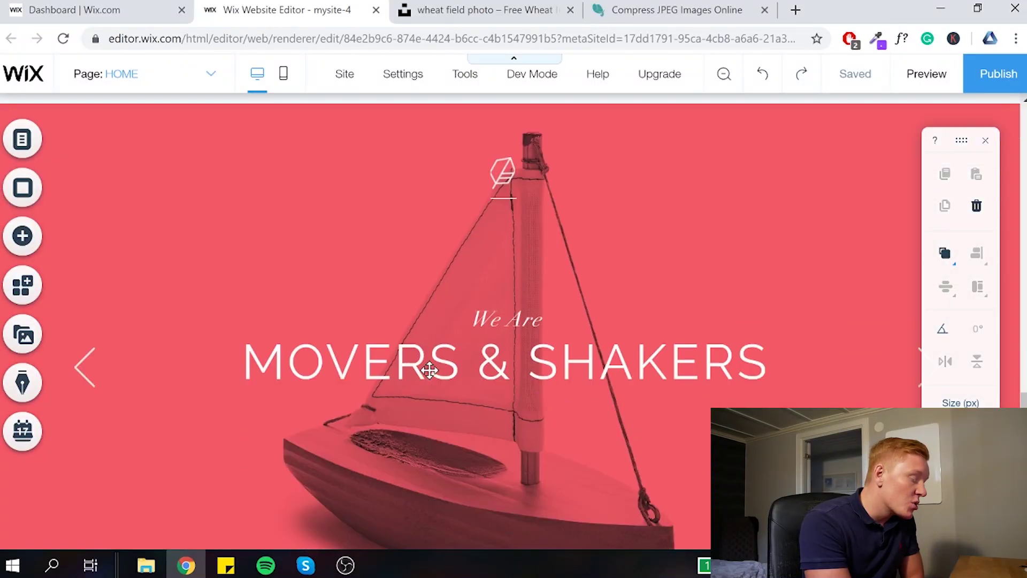
{"action": "scroll", "coordinate": [423, 369], "scroll_direction": "down", "scroll_amount": 1}
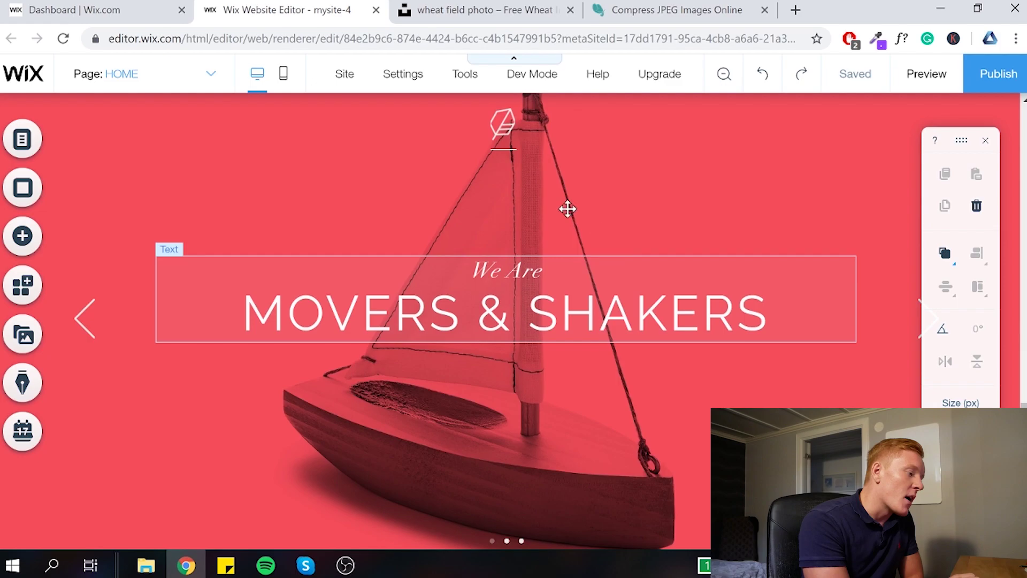
{"action": "scroll", "coordinate": [658, 269], "scroll_direction": "down", "scroll_amount": 2}
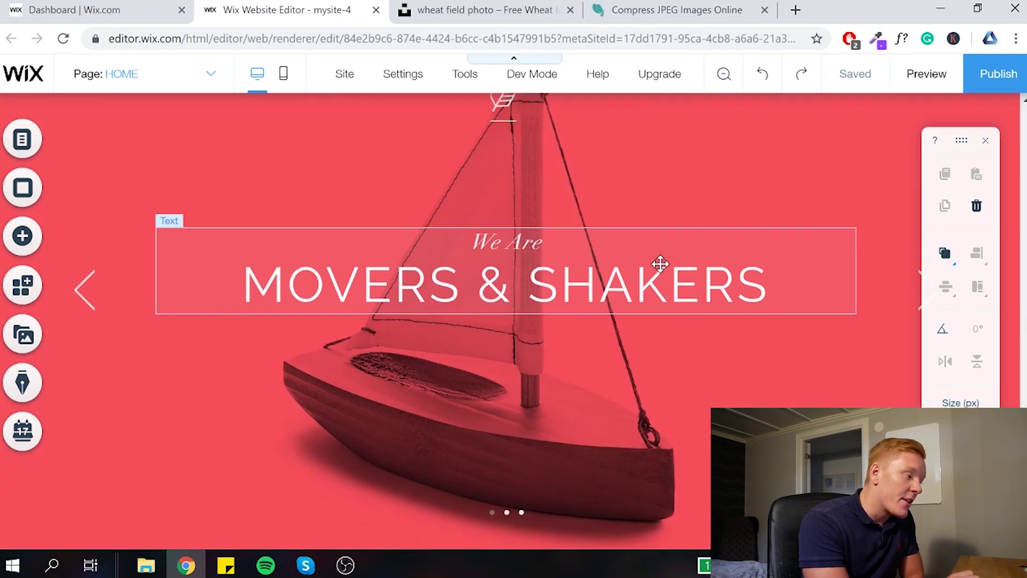
{"action": "scroll", "coordinate": [594, 366], "scroll_direction": "up", "scroll_amount": 4}
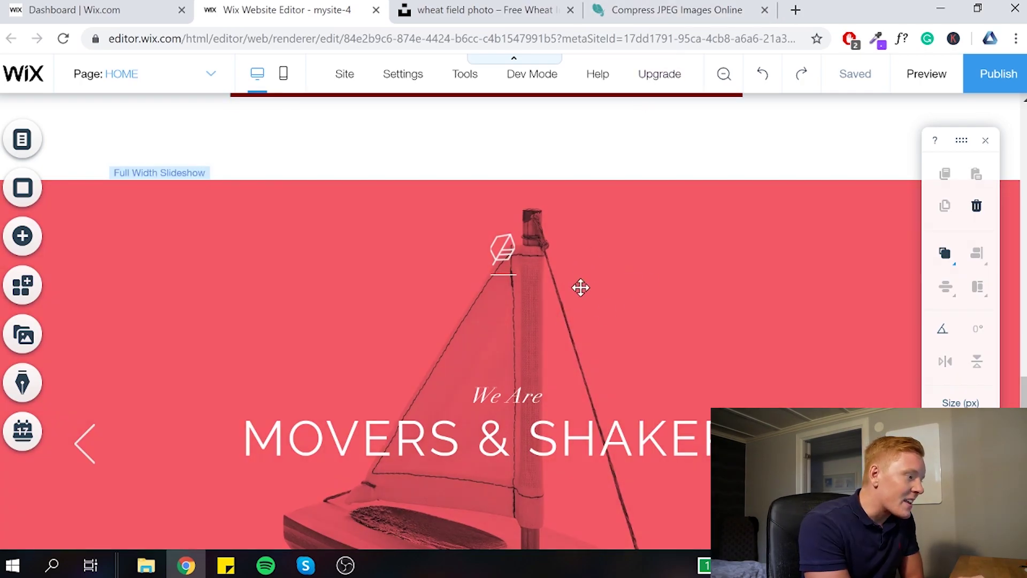
- Set the site's page transition to None
{"action": "scroll", "coordinate": [580, 287], "scroll_direction": "up", "scroll_amount": 10}
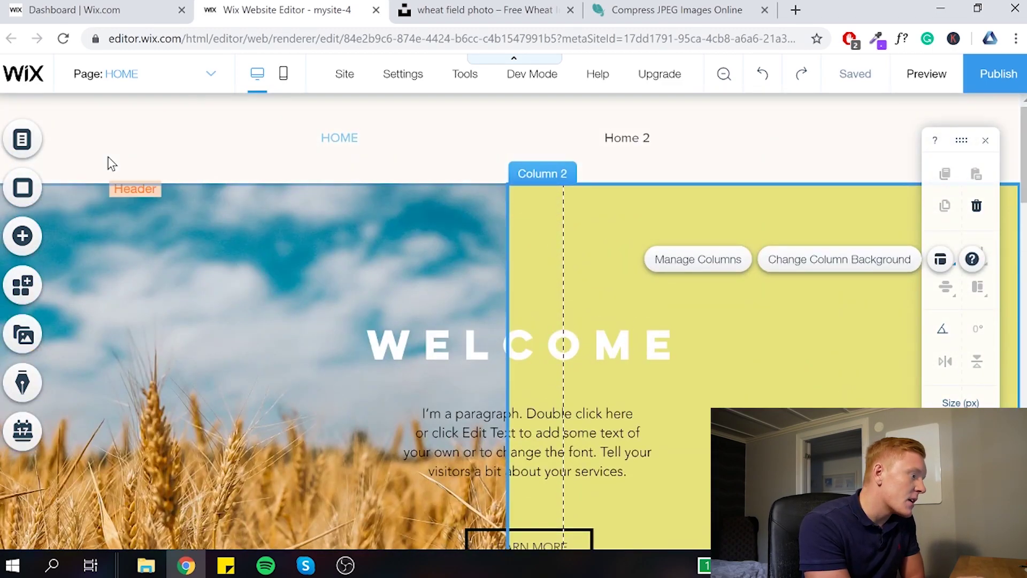
{"action": "left_click", "coordinate": [22, 142]}
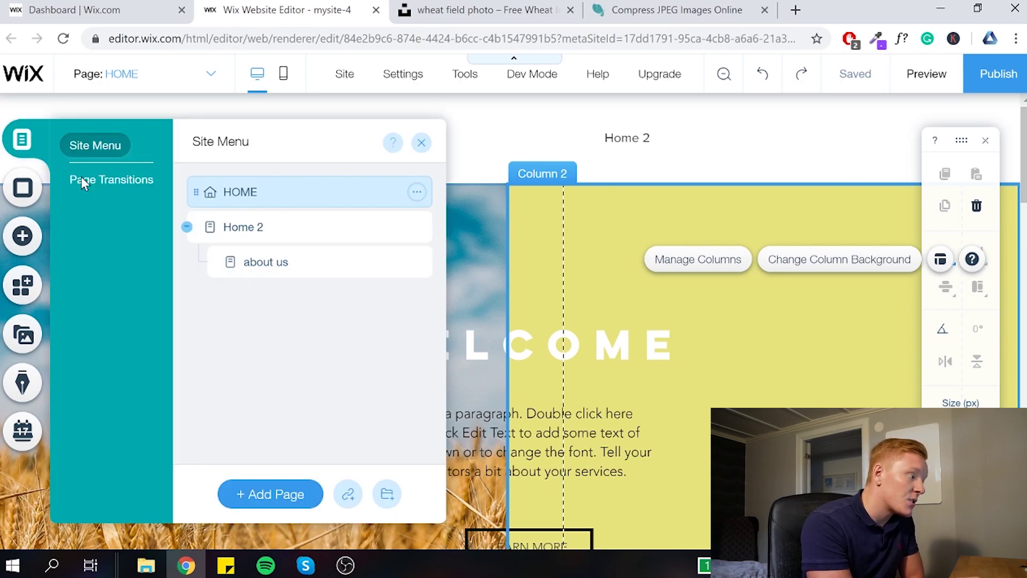
{"action": "left_click", "coordinate": [107, 189]}
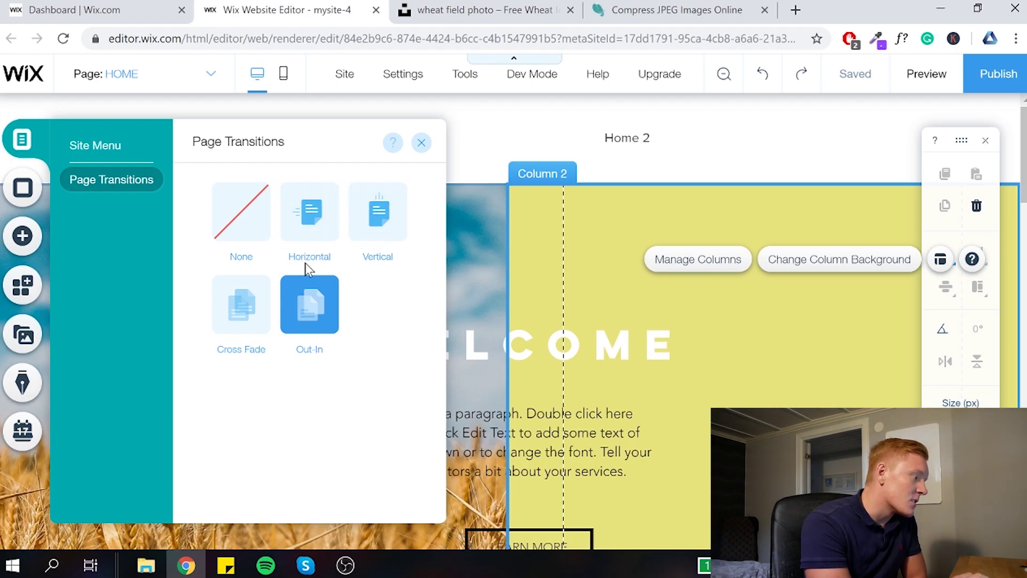
{"action": "left_click", "coordinate": [248, 232]}
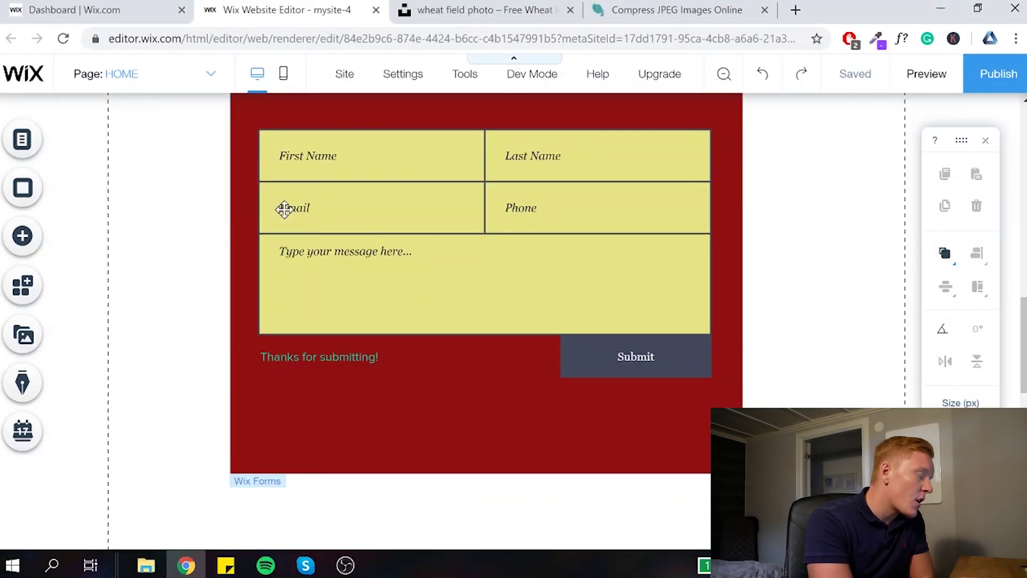
- Try the Bounce-In, Glide-In and Fade-In animations on the Contact Us form
{"action": "scroll", "coordinate": [296, 258], "scroll_direction": "up", "scroll_amount": 4}
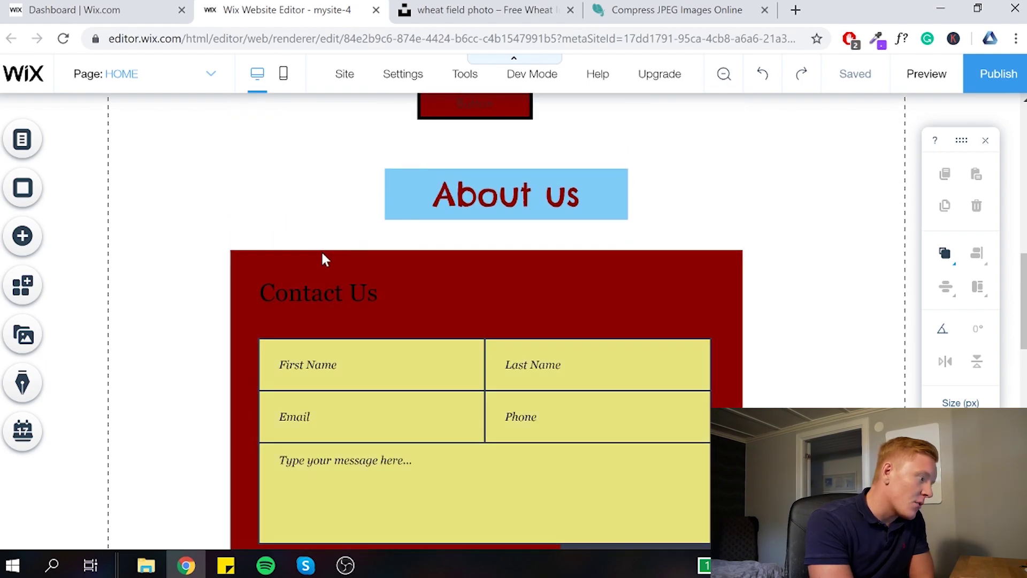
{"action": "left_click", "coordinate": [439, 276]}
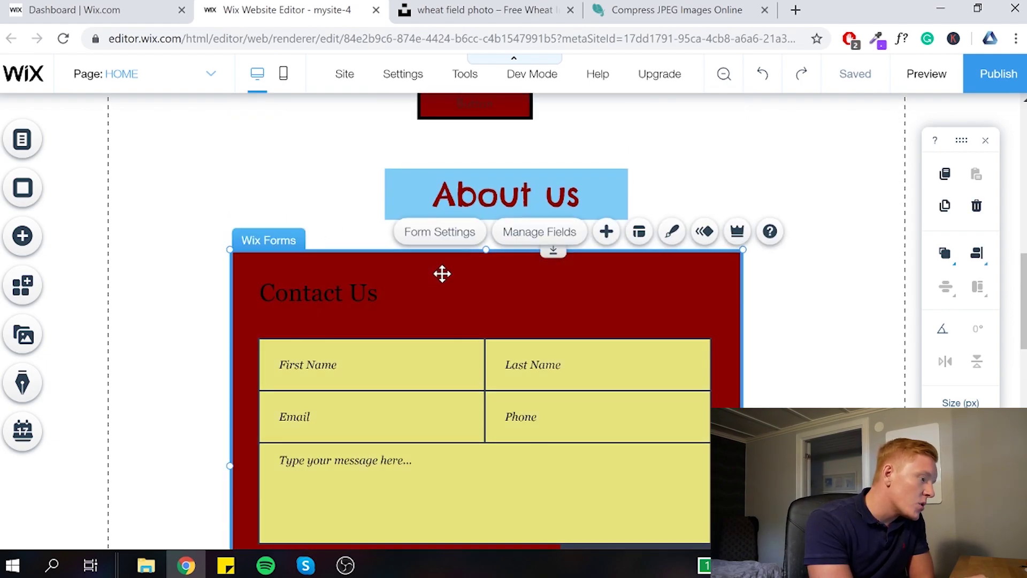
{"action": "left_click", "coordinate": [702, 234]}
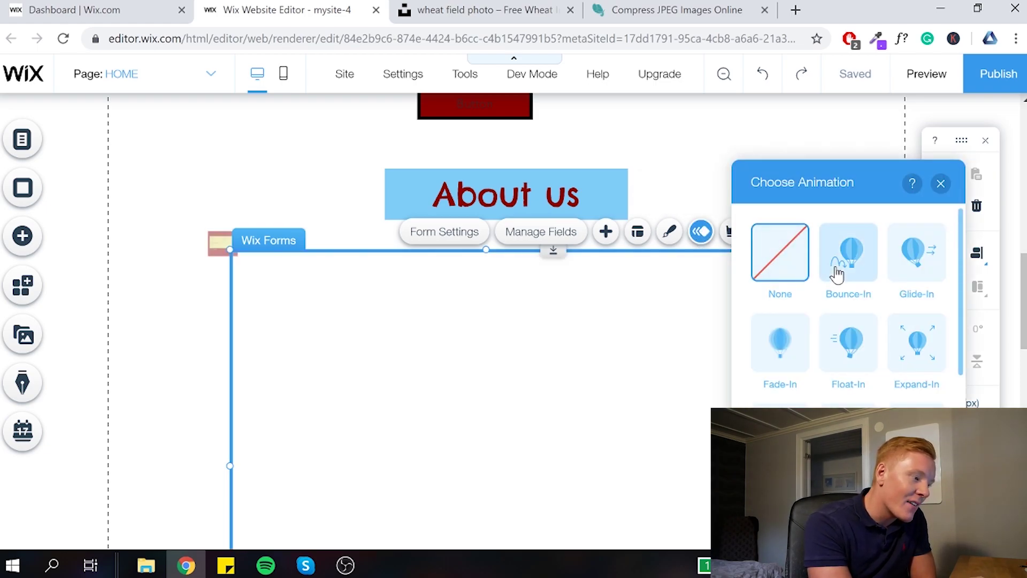
{"action": "left_click", "coordinate": [838, 273]}
{"action": "left_click", "coordinate": [906, 275]}
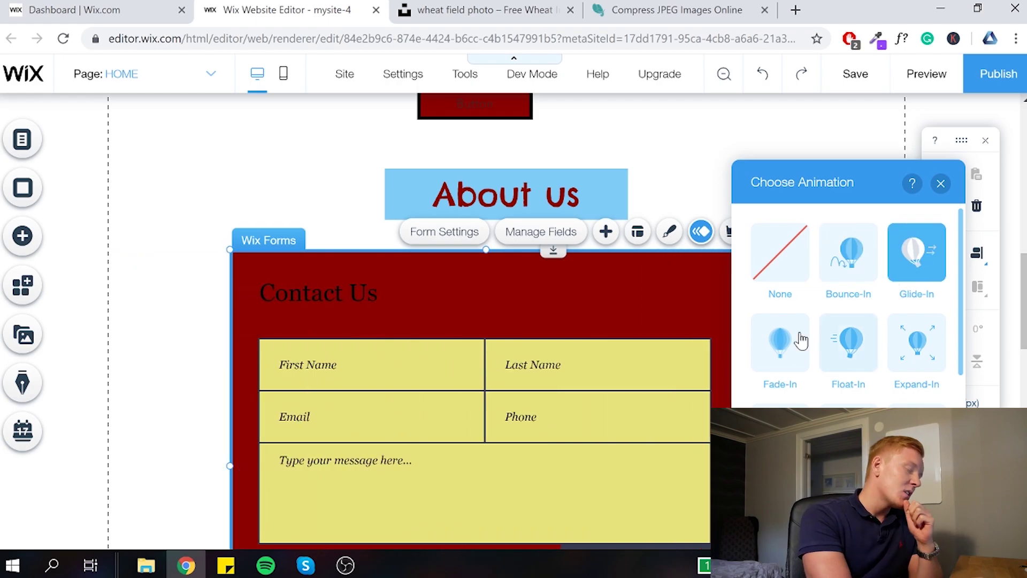
{"action": "left_click", "coordinate": [805, 358]}
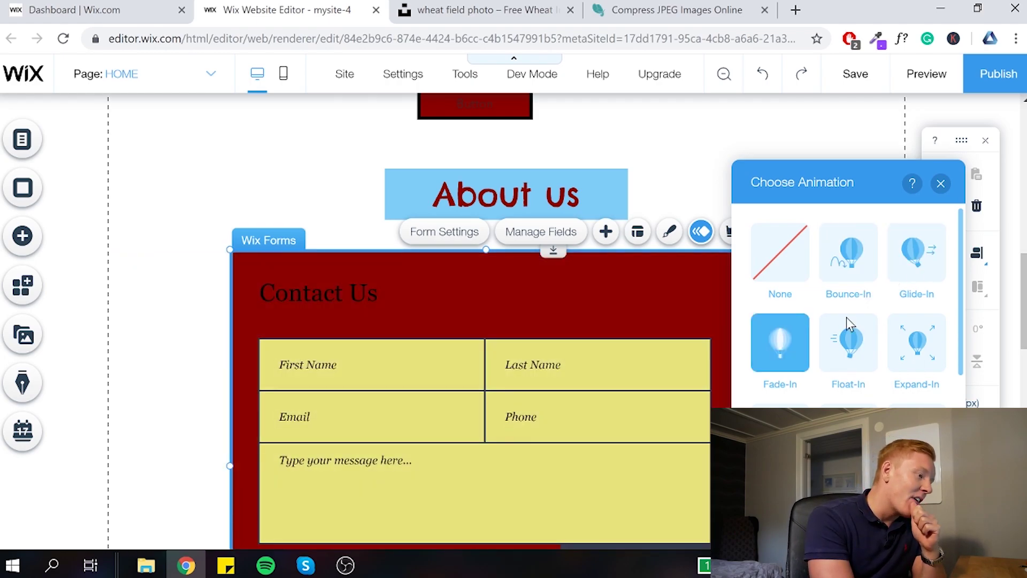
- Look through the other animation options, set the Contact Us form's animation back to None and close the animation settings
{"action": "scroll", "coordinate": [843, 337], "scroll_direction": "down", "scroll_amount": 4}
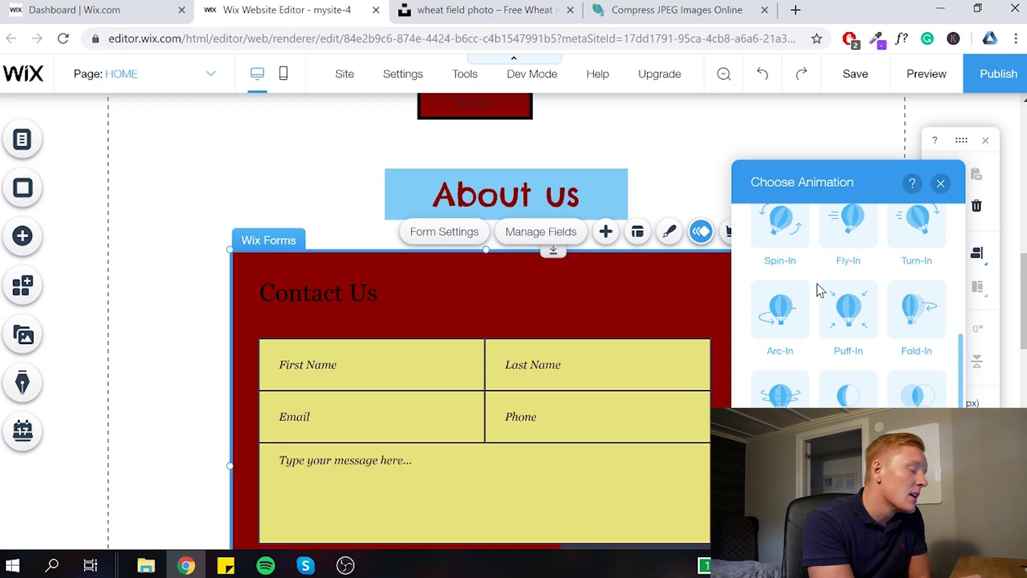
{"action": "scroll", "coordinate": [817, 284], "scroll_direction": "up", "scroll_amount": 3}
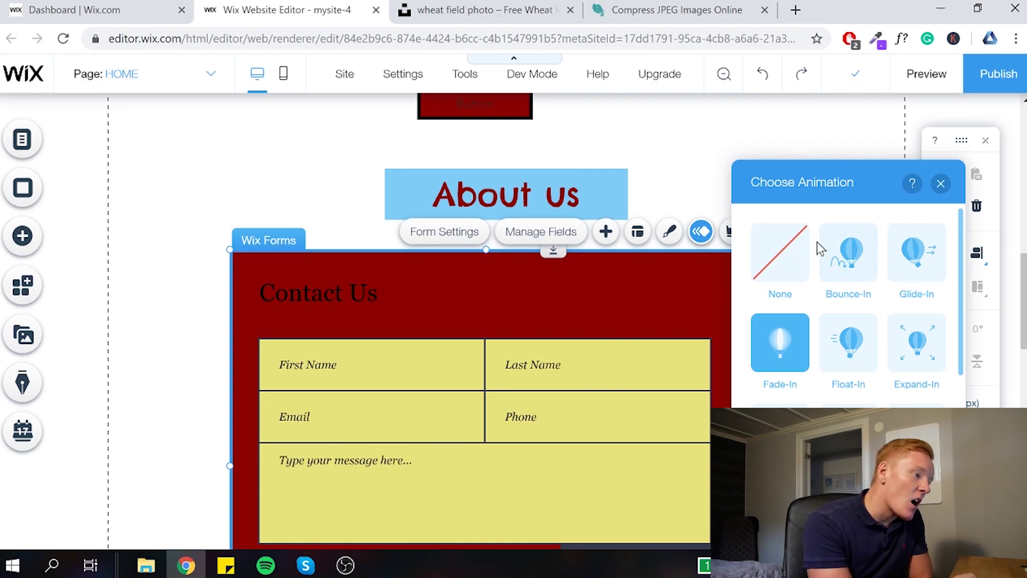
{"action": "left_click", "coordinate": [793, 276]}
{"action": "left_click", "coordinate": [941, 184]}
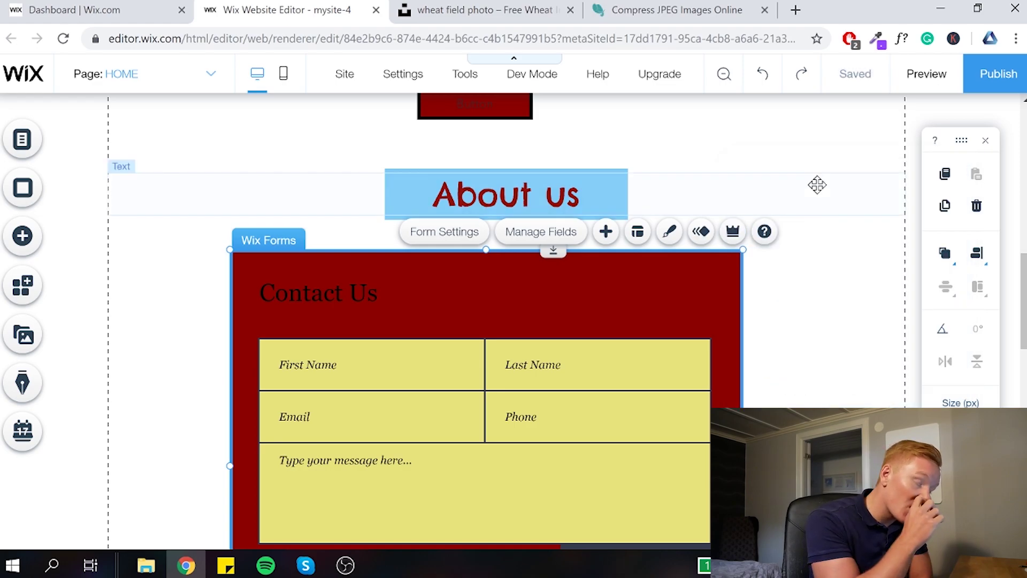
- Browse the image and gallery elements that can be added to the page
{"action": "scroll", "coordinate": [817, 184], "scroll_direction": "up", "scroll_amount": 3}
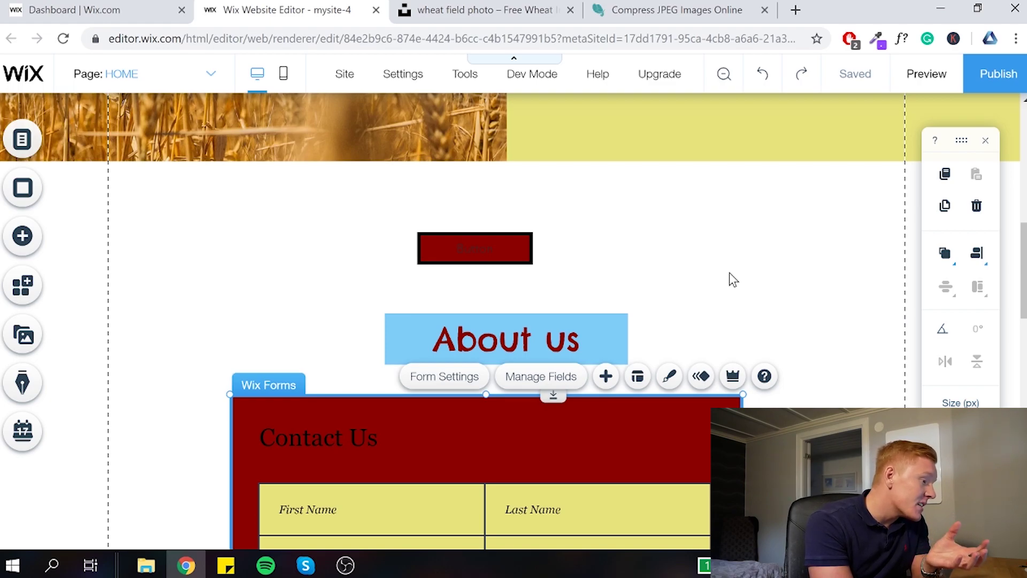
{"action": "scroll", "coordinate": [730, 280], "scroll_direction": "down", "scroll_amount": 3}
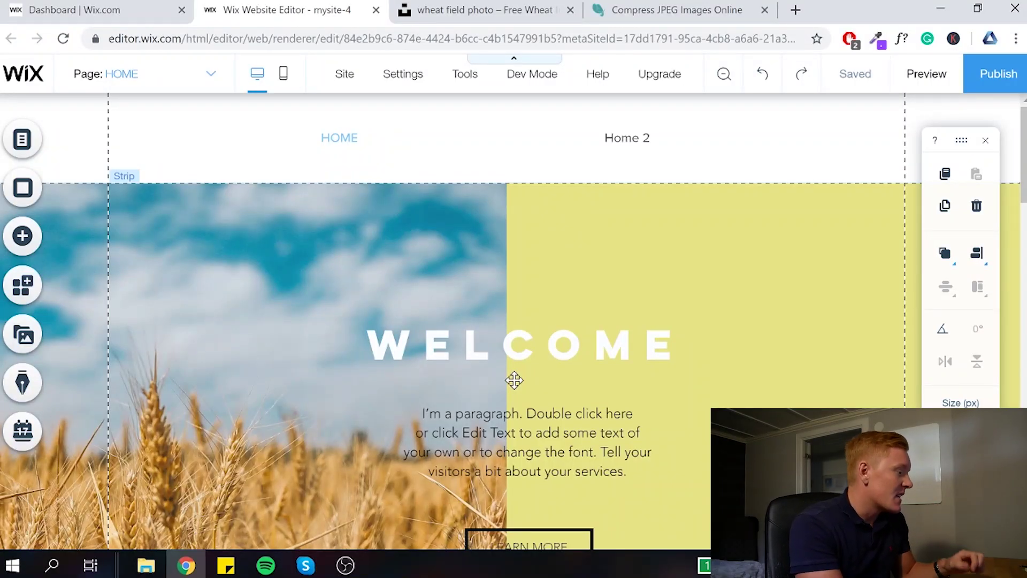
{"action": "scroll", "coordinate": [494, 406], "scroll_direction": "down", "scroll_amount": 15}
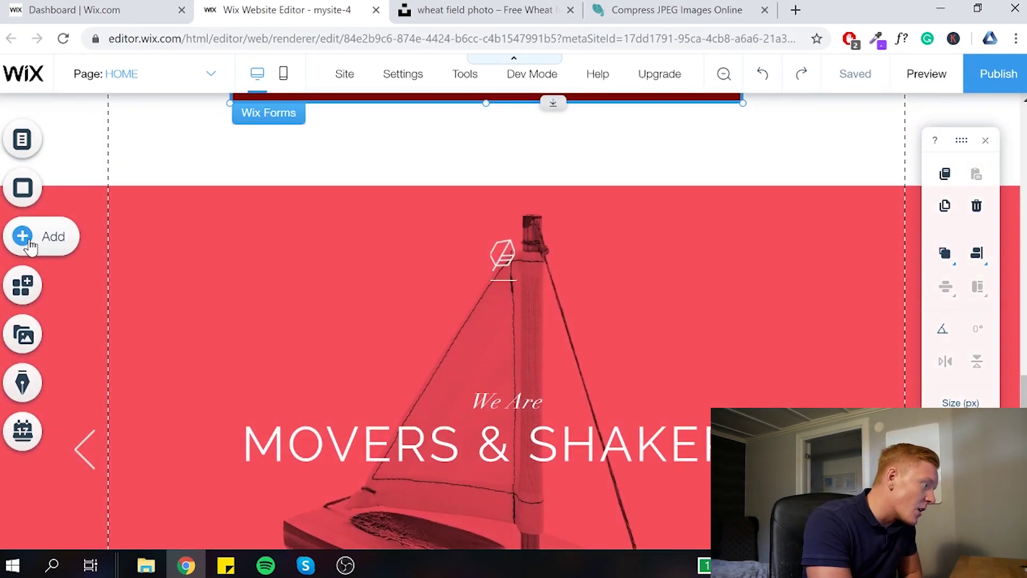
{"action": "left_click", "coordinate": [30, 245]}
{"action": "left_click", "coordinate": [115, 364]}
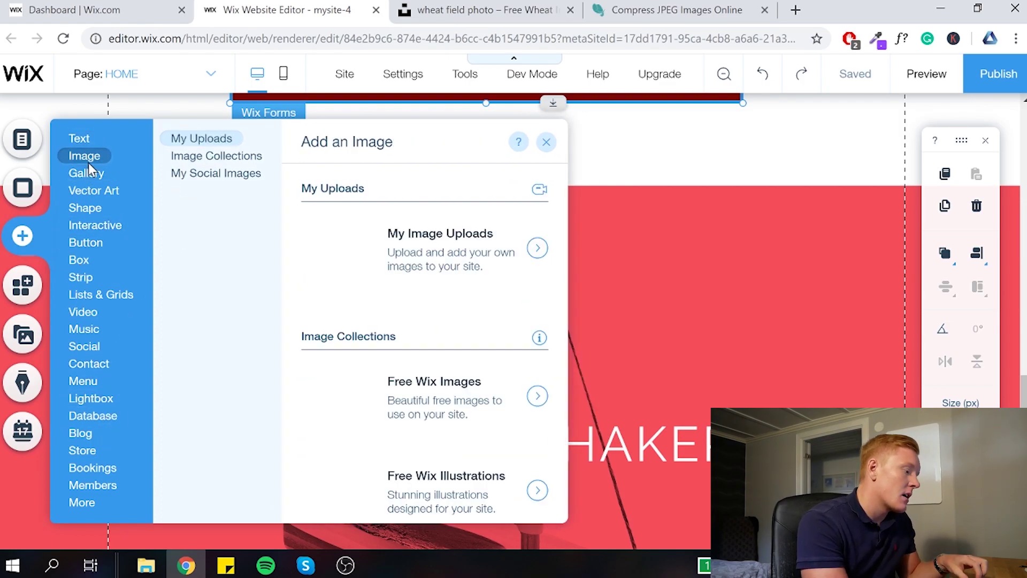
{"action": "mouse_move", "coordinate": [88, 174]}
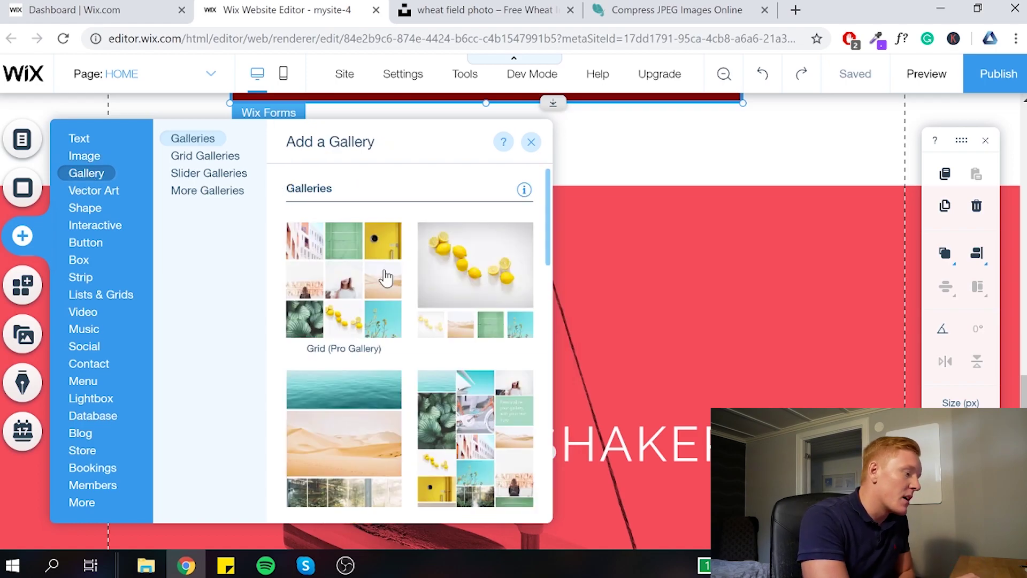
{"action": "key", "text": "Escape"}
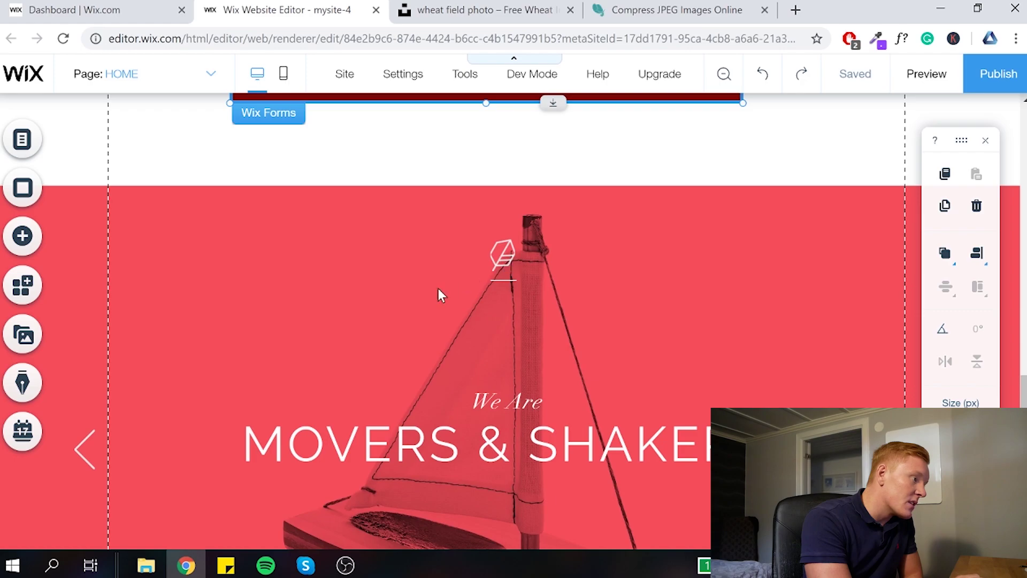
- Add a Grid (Pro Gallery) to the home page and move it near the page's centre, overlapping the lower part of the welcome strip
{"action": "scroll", "coordinate": [438, 289], "scroll_direction": "down", "scroll_amount": 5}
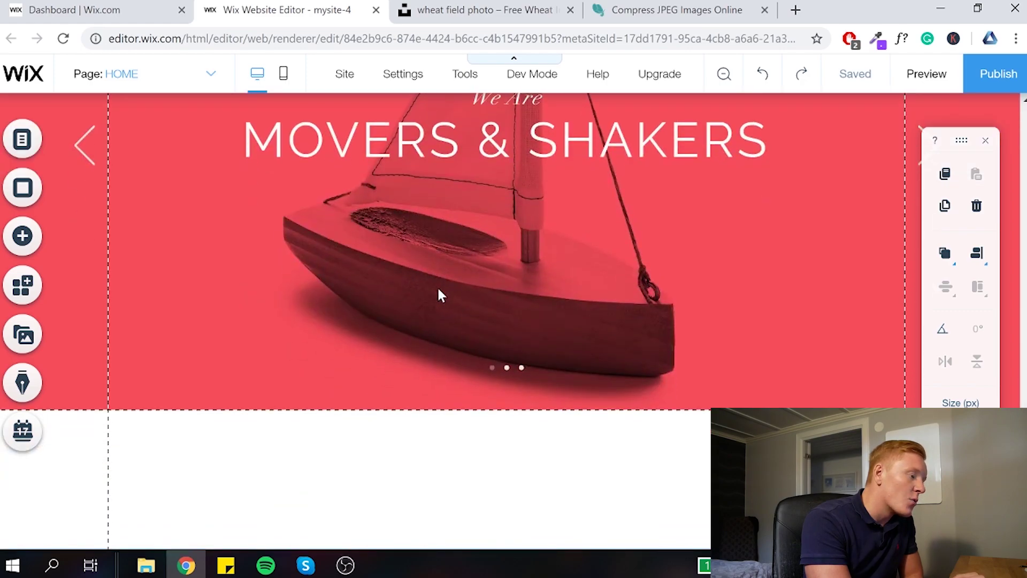
{"action": "scroll", "coordinate": [424, 321], "scroll_direction": "up", "scroll_amount": 2}
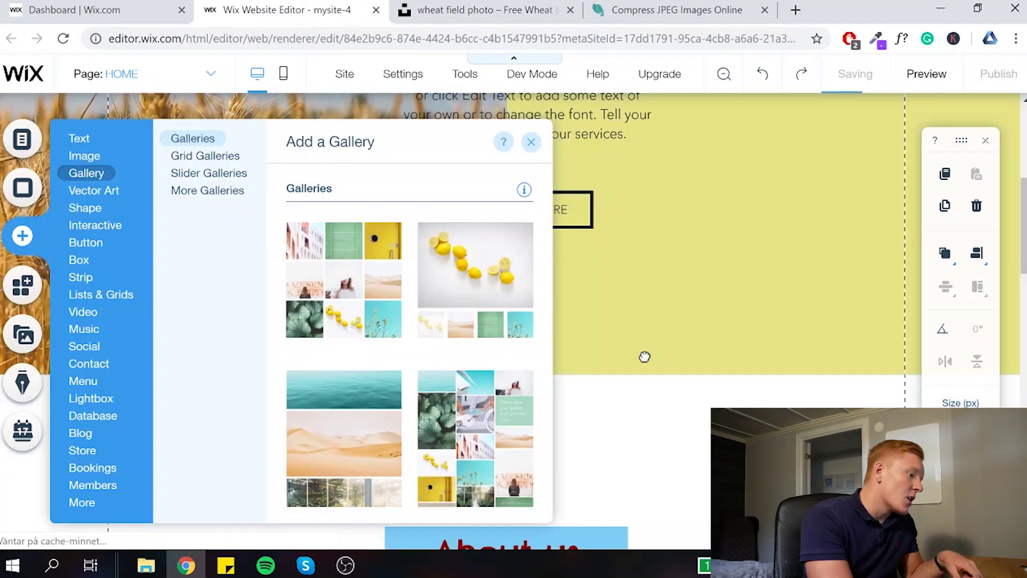
{"action": "left_click", "coordinate": [647, 362]}
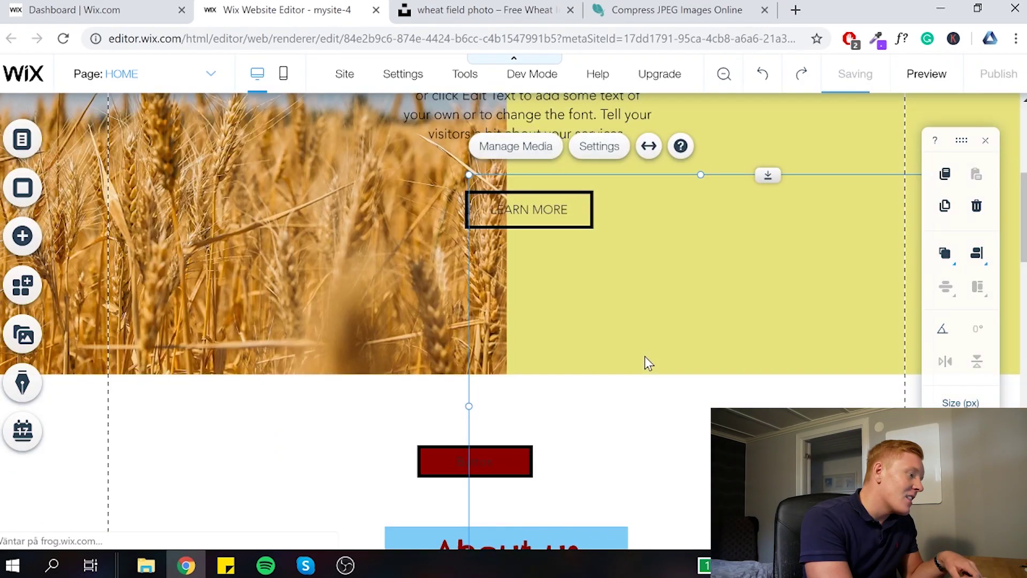
{"action": "left_click_drag", "start_coordinate": [665, 344], "coordinate": [493, 356]}
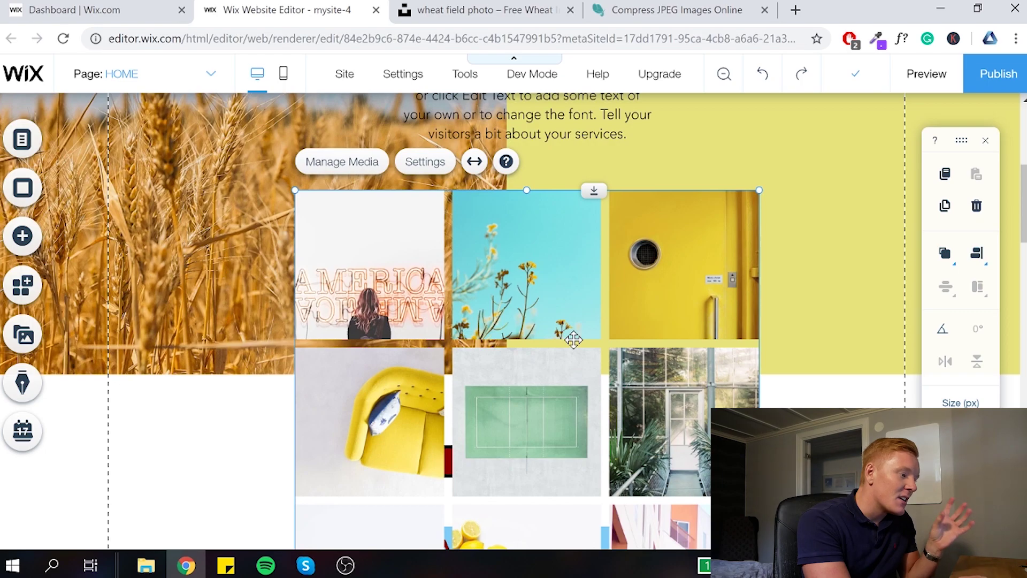
{"action": "scroll", "coordinate": [574, 340], "scroll_direction": "down", "scroll_amount": 2}
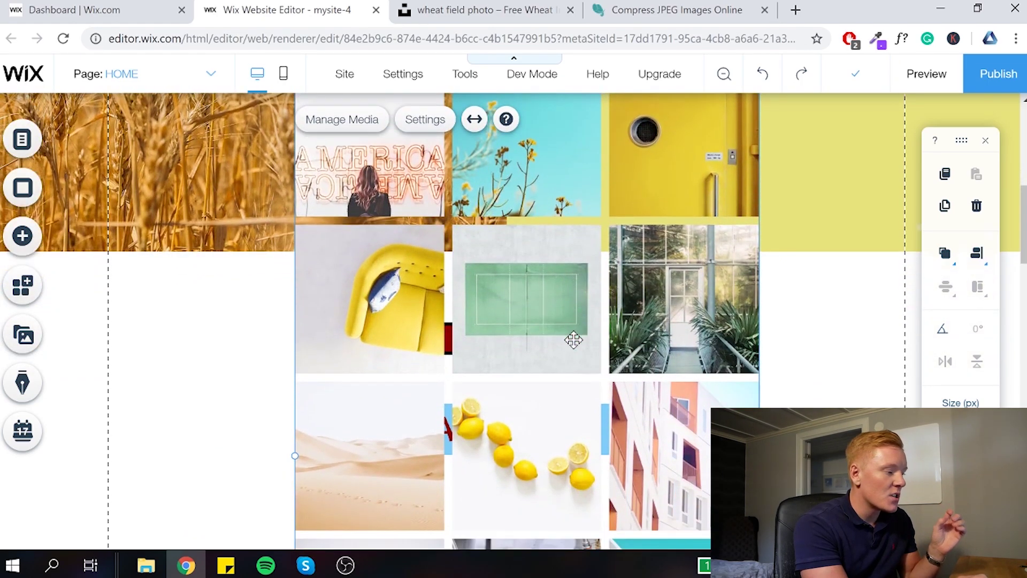
{"action": "scroll", "coordinate": [573, 339], "scroll_direction": "down", "scroll_amount": 3}
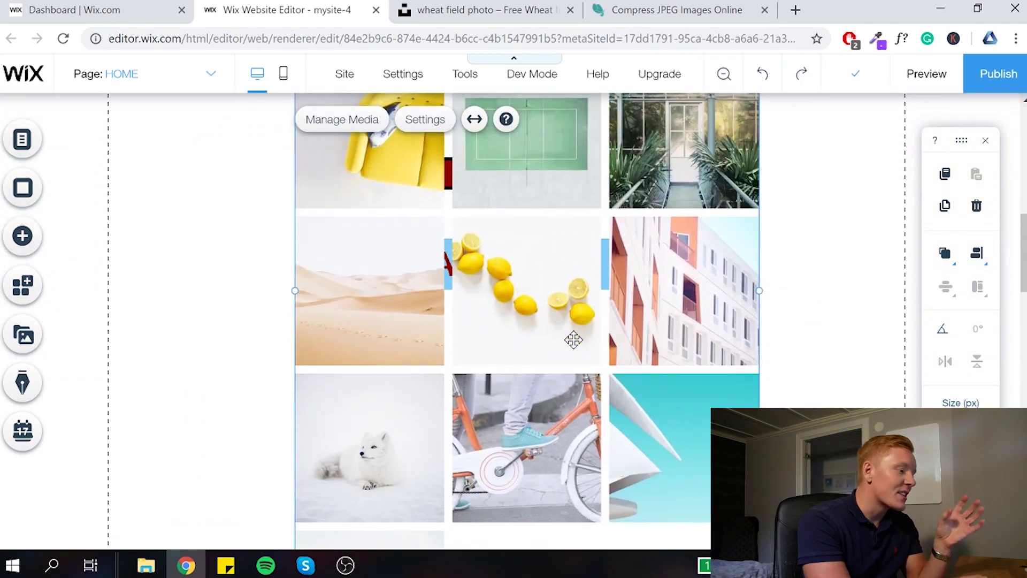
{"action": "scroll", "coordinate": [573, 339], "scroll_direction": "up", "scroll_amount": 3}
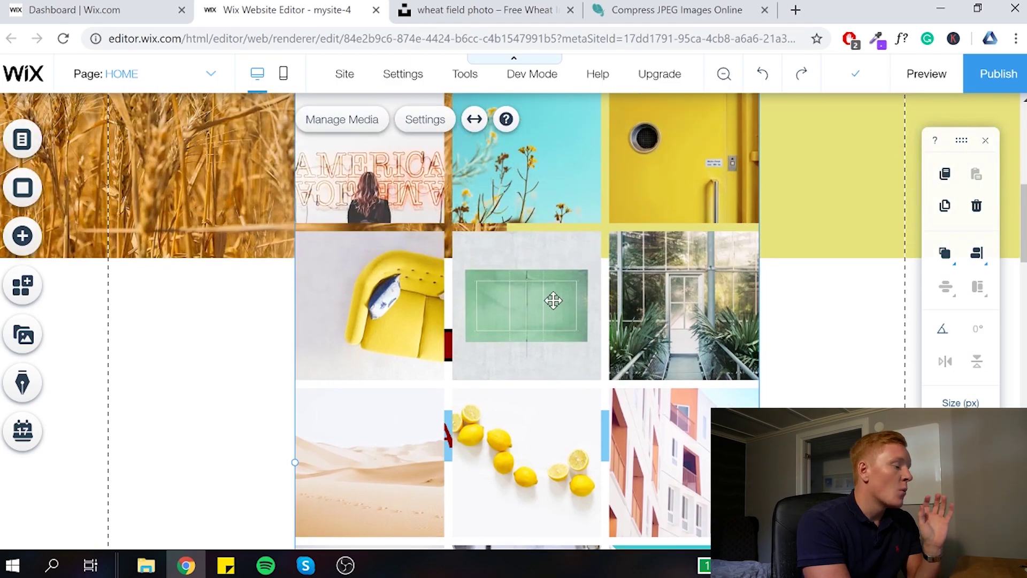
- Delete the grid gallery from the home page
{"action": "scroll", "coordinate": [553, 301], "scroll_direction": "up", "scroll_amount": 2}
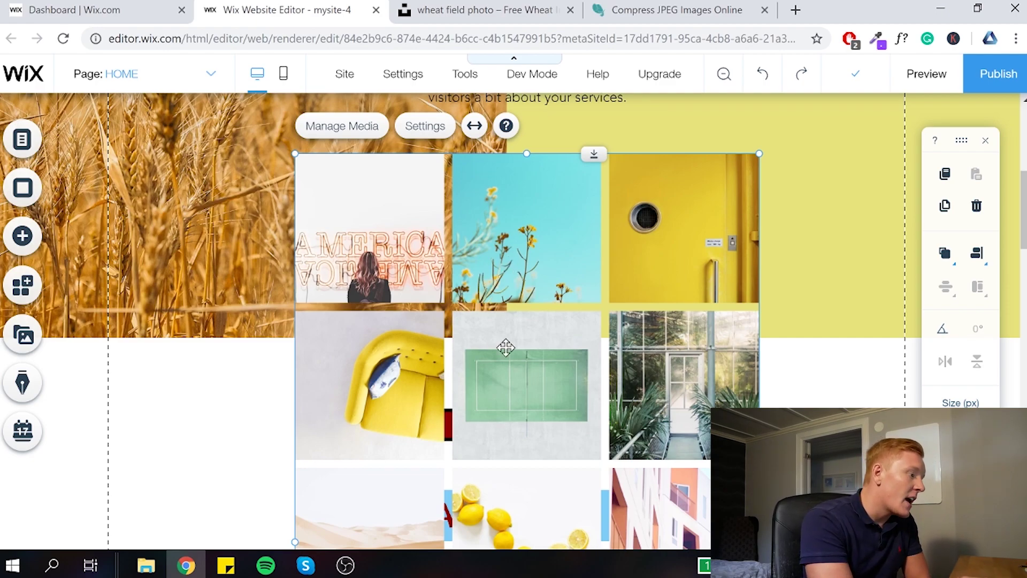
{"action": "key", "text": "Delete"}
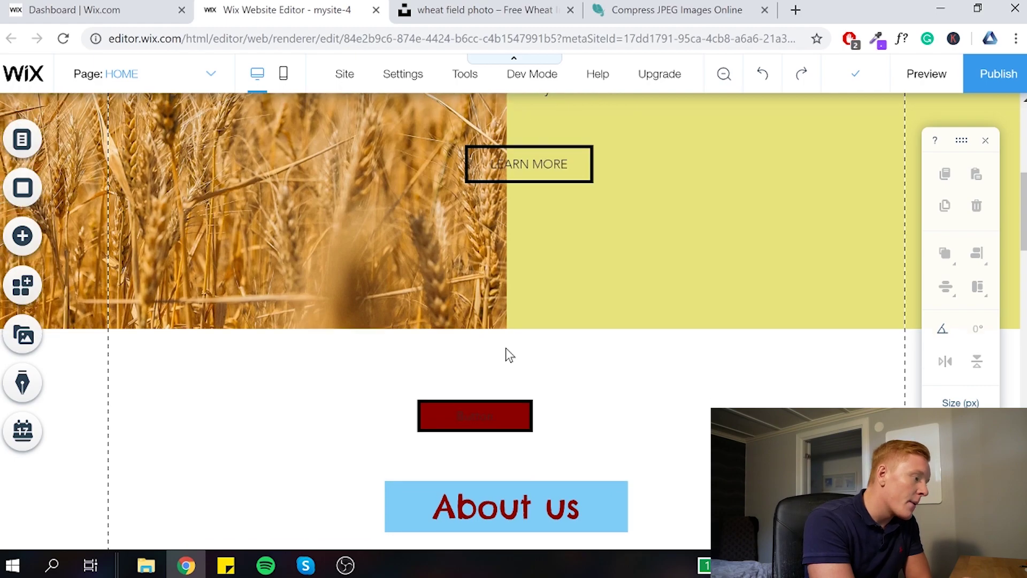
- Look over the home page from the welcome strip down to the Contact Us form
{"action": "scroll", "coordinate": [505, 353], "scroll_direction": "up", "scroll_amount": 4}
{"action": "scroll", "coordinate": [615, 424], "scroll_direction": "down", "scroll_amount": 10}
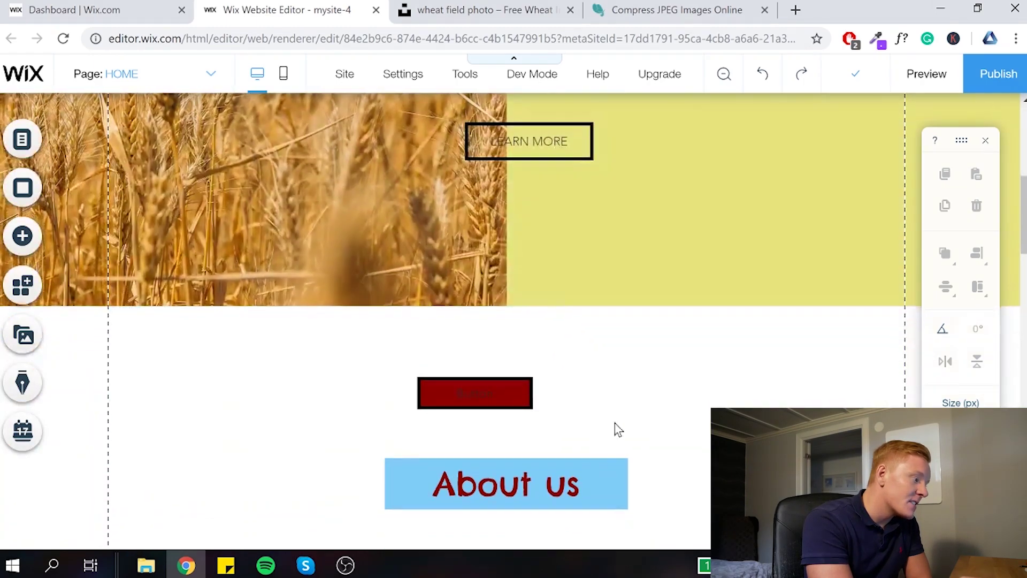
{"action": "scroll", "coordinate": [527, 419], "scroll_direction": "down", "scroll_amount": 2}
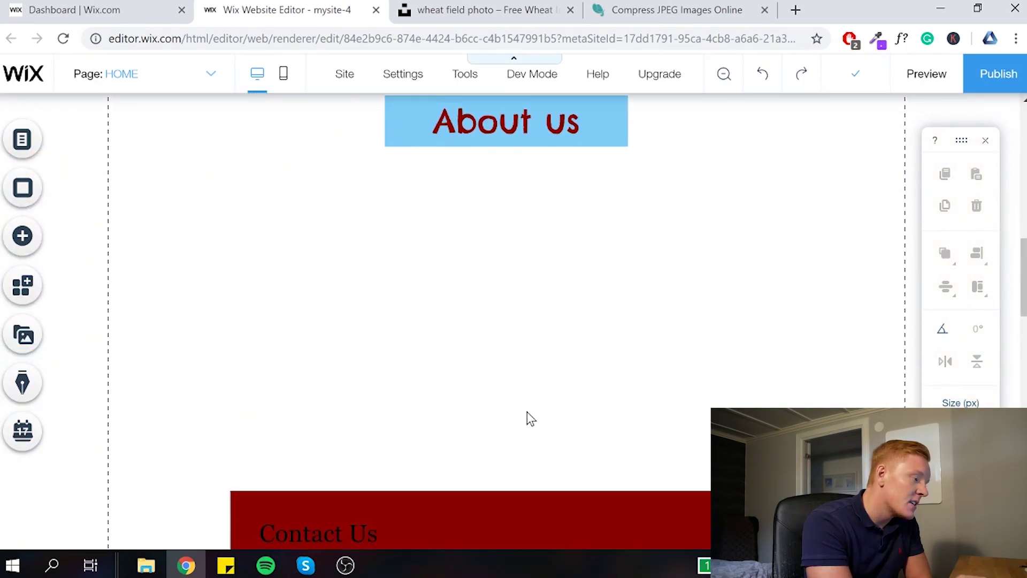
{"action": "scroll", "coordinate": [482, 345], "scroll_direction": "up", "scroll_amount": 4}
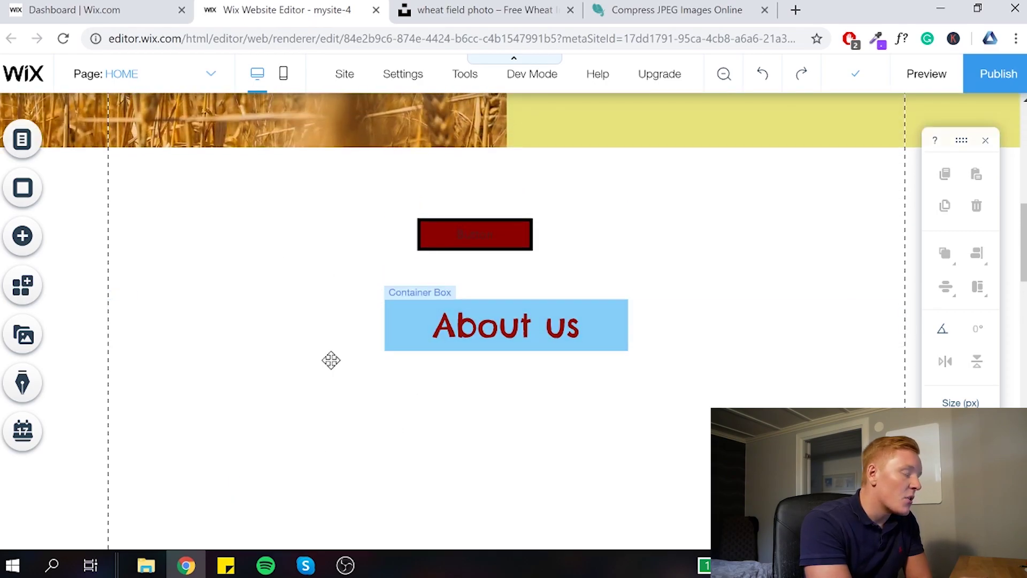
{"action": "scroll", "coordinate": [408, 399], "scroll_direction": "up", "scroll_amount": 9}
{"action": "scroll", "coordinate": [546, 478], "scroll_direction": "down", "scroll_amount": 10}
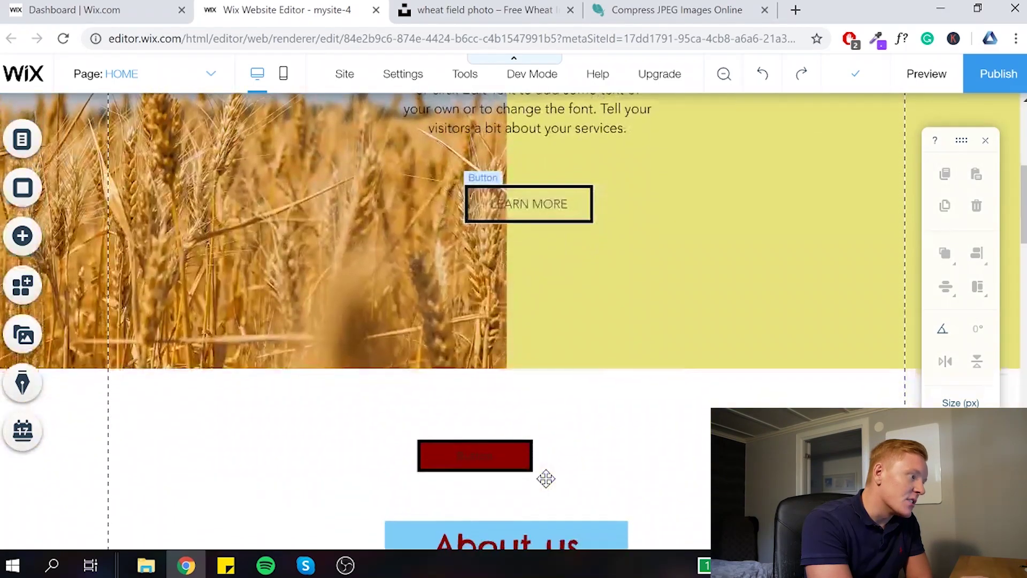
{"action": "scroll", "coordinate": [635, 348], "scroll_direction": "up", "scroll_amount": 7}
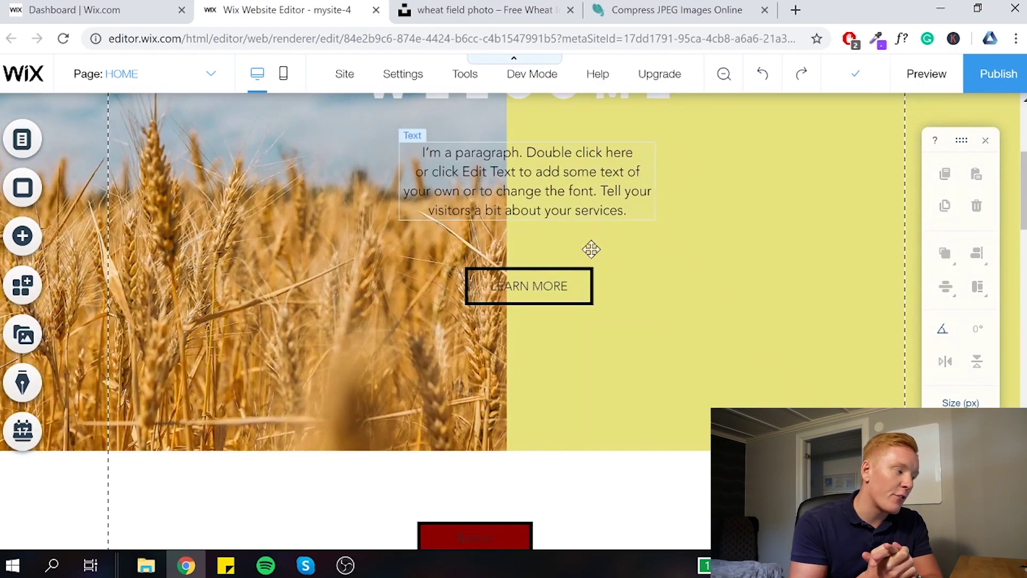
{"action": "scroll", "coordinate": [603, 289], "scroll_direction": "down", "scroll_amount": 1}
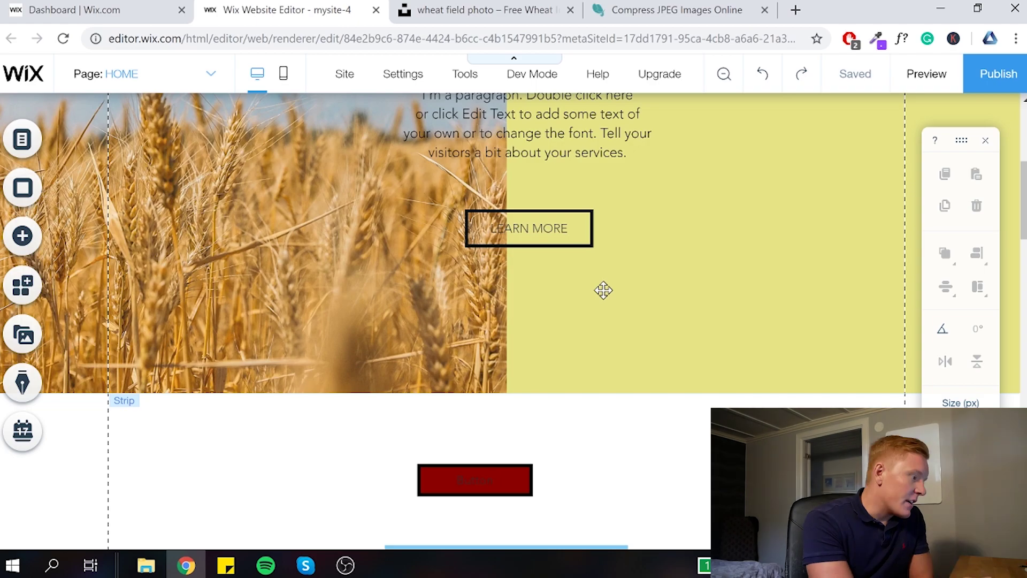
- Try the Clarendon LT font on the About us heading
{"action": "scroll", "coordinate": [603, 290], "scroll_direction": "down", "scroll_amount": 5}
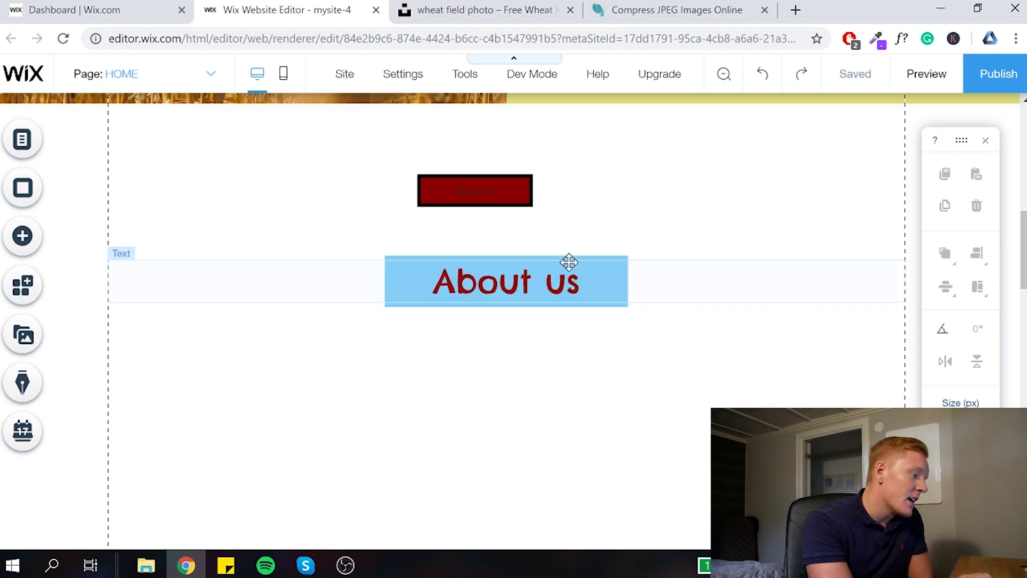
{"action": "left_click", "coordinate": [486, 285]}
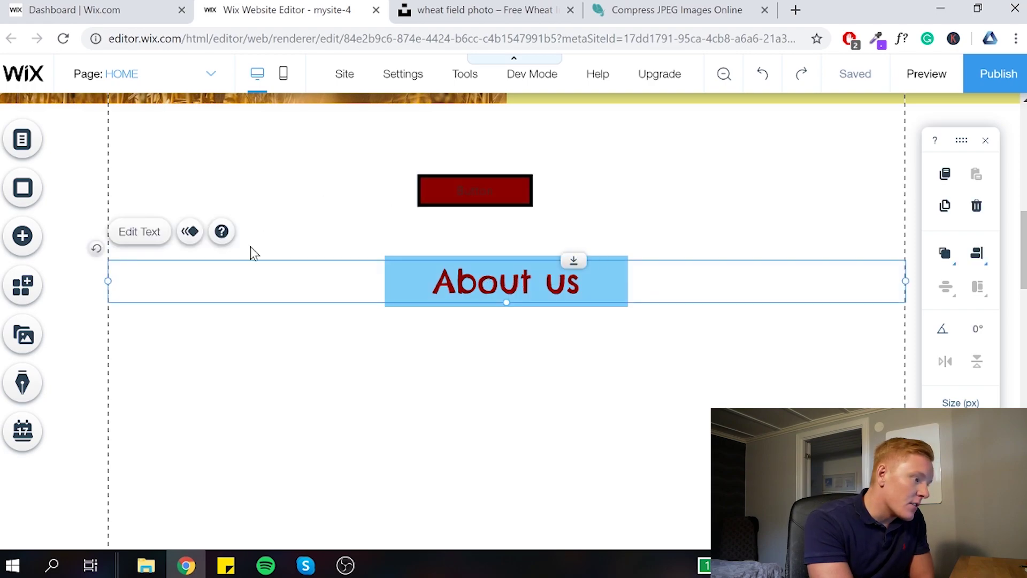
{"action": "left_click", "coordinate": [155, 242]}
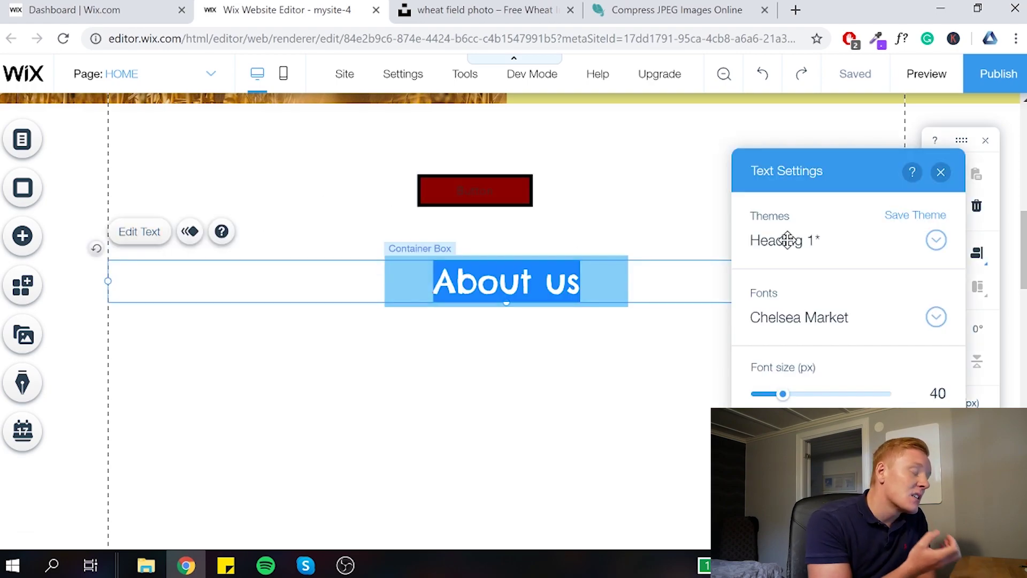
{"action": "left_click", "coordinate": [829, 327]}
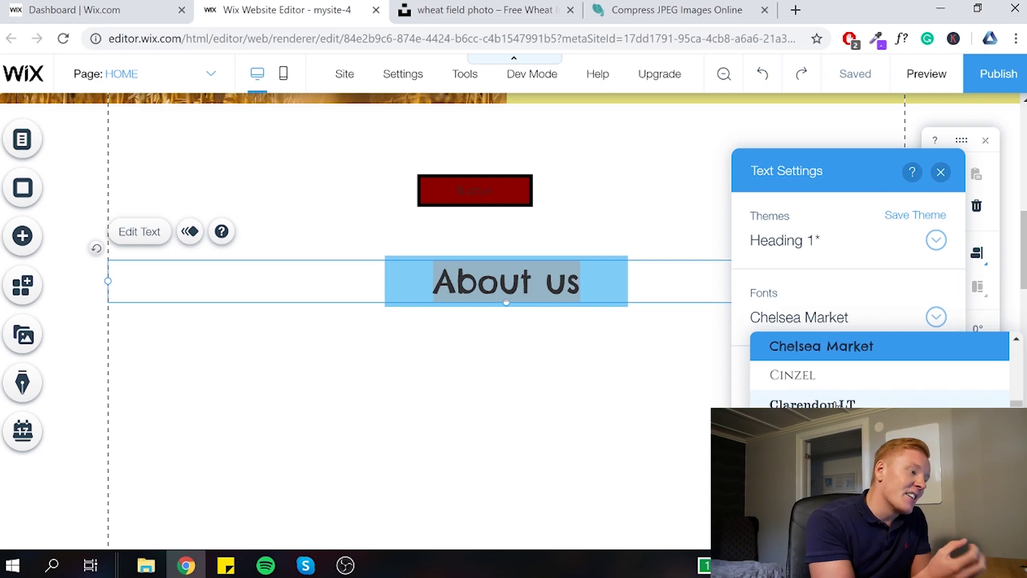
{"action": "left_click", "coordinate": [836, 404]}
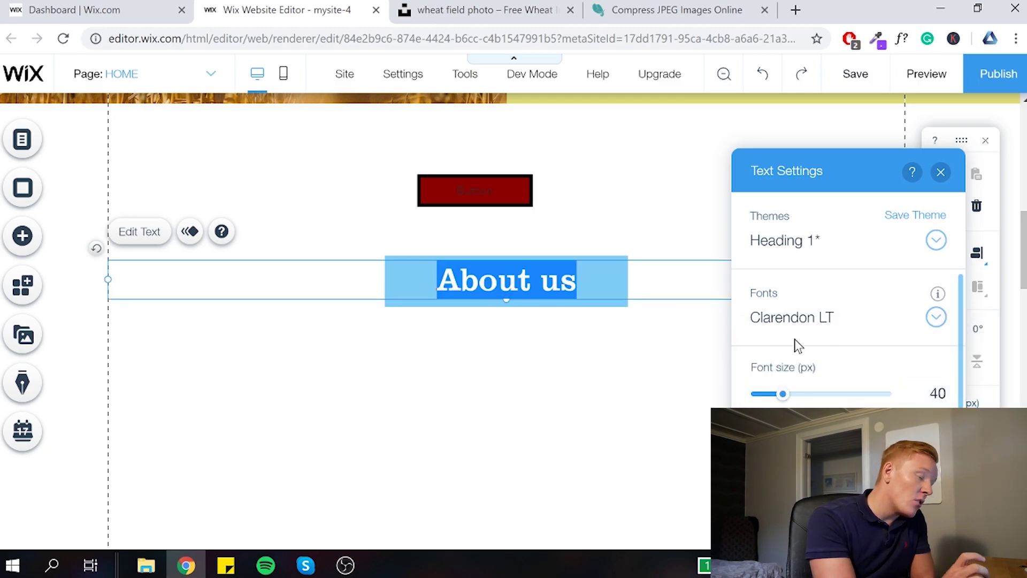
{"action": "left_click", "coordinate": [685, 366]}
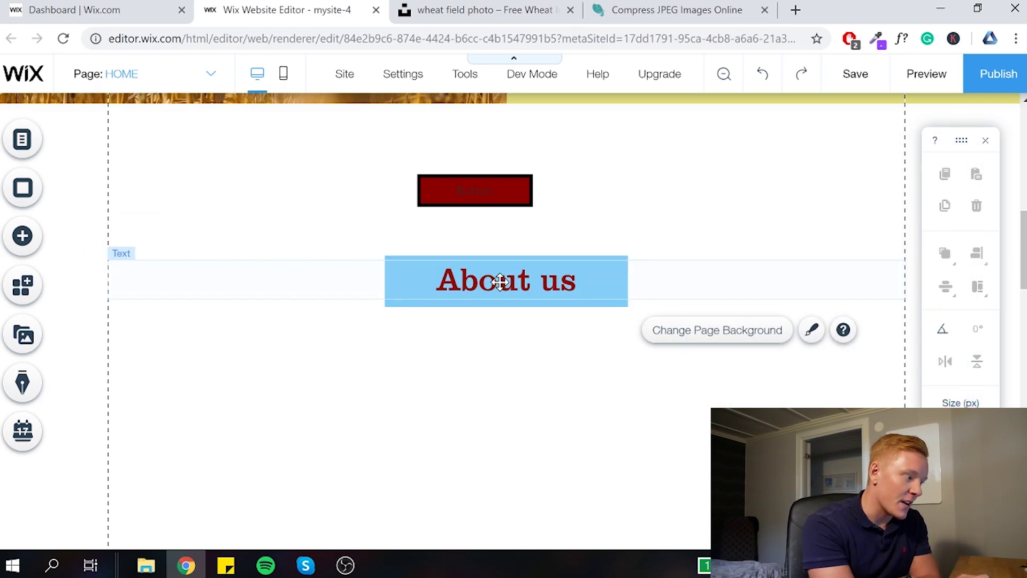
- Try the Coquette font on the About us heading, set its font to Braggadocio and close the text settings
{"action": "scroll", "coordinate": [500, 281], "scroll_direction": "up", "scroll_amount": 4}
{"action": "scroll", "coordinate": [524, 395], "scroll_direction": "down", "scroll_amount": 1}
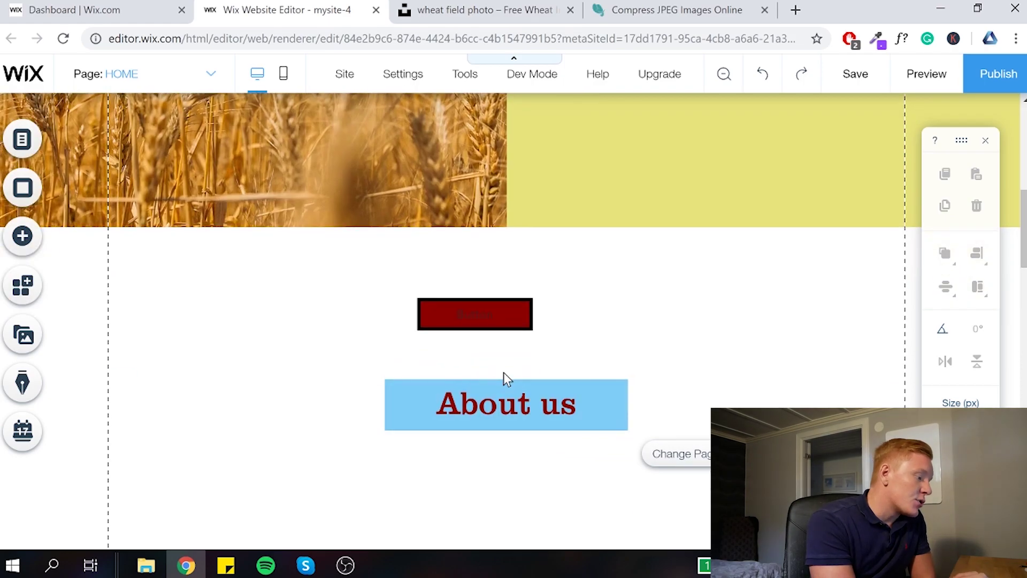
{"action": "left_click", "coordinate": [496, 411]}
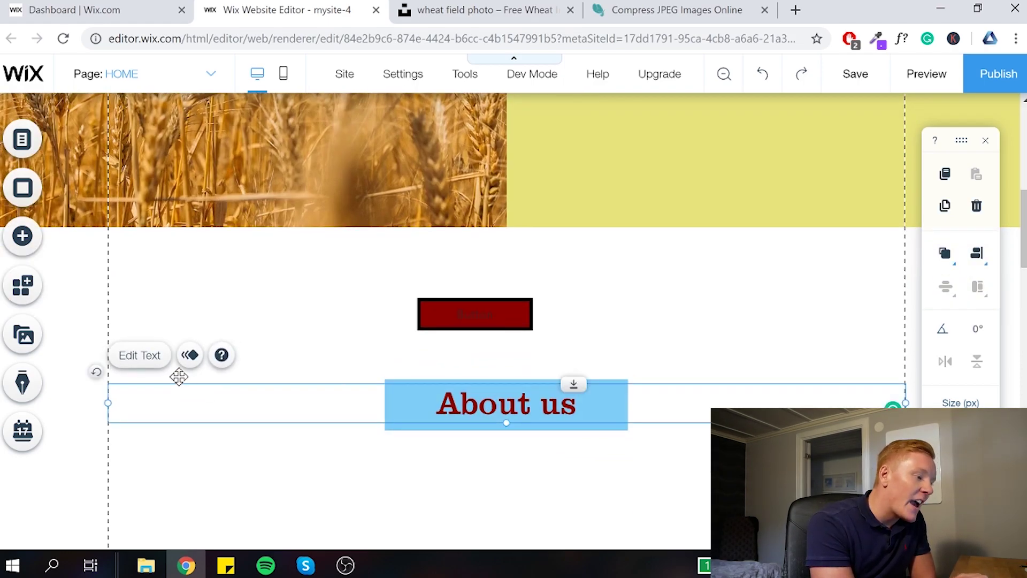
{"action": "left_click", "coordinate": [154, 359]}
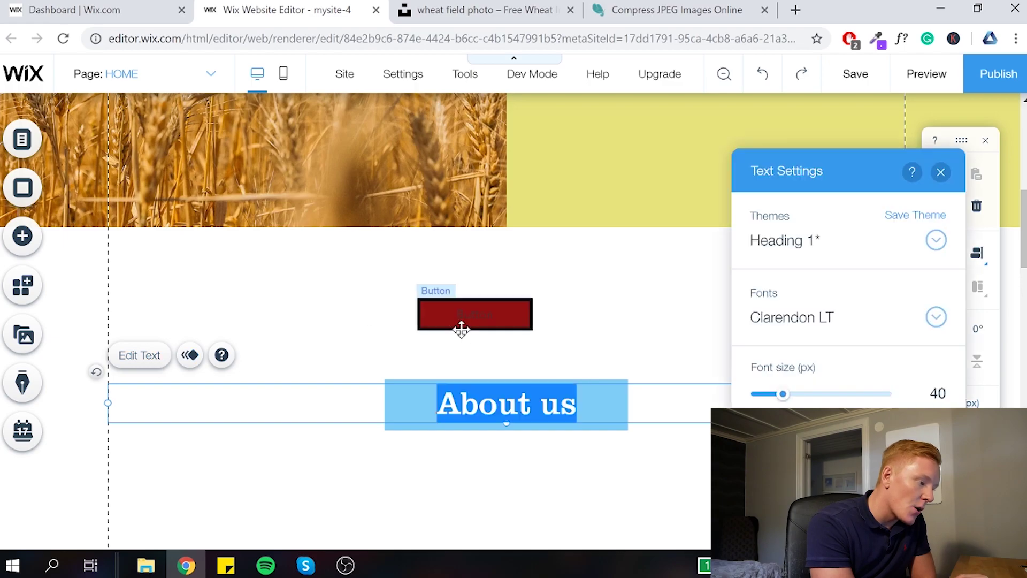
{"action": "left_click", "coordinate": [800, 316]}
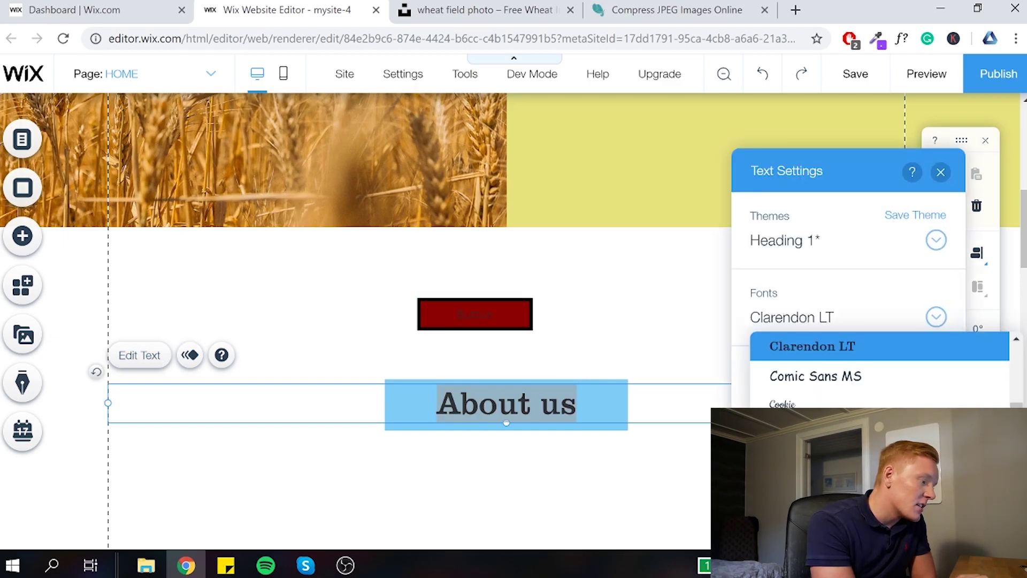
{"action": "left_click", "coordinate": [792, 434]}
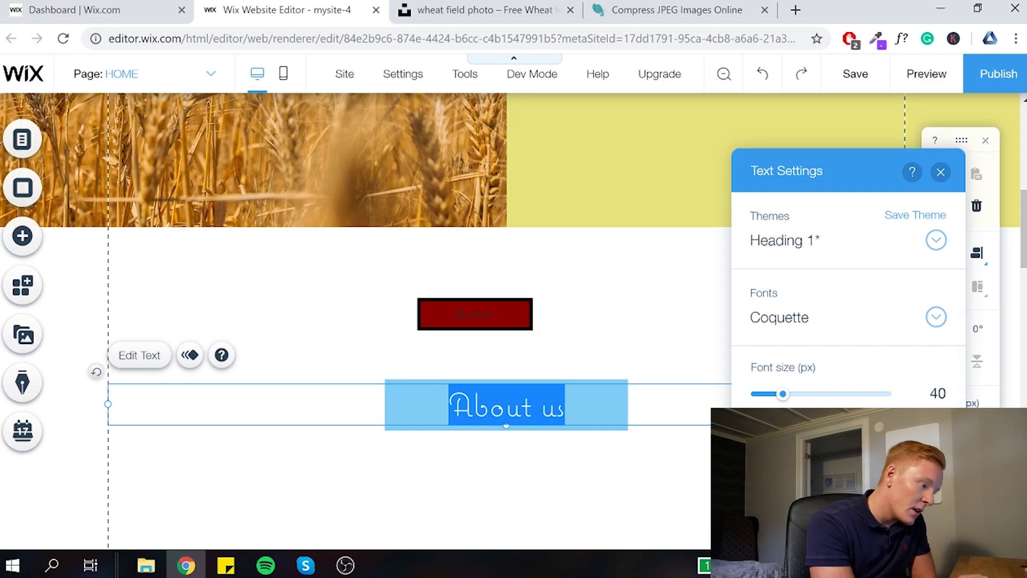
{"action": "left_click", "coordinate": [812, 323]}
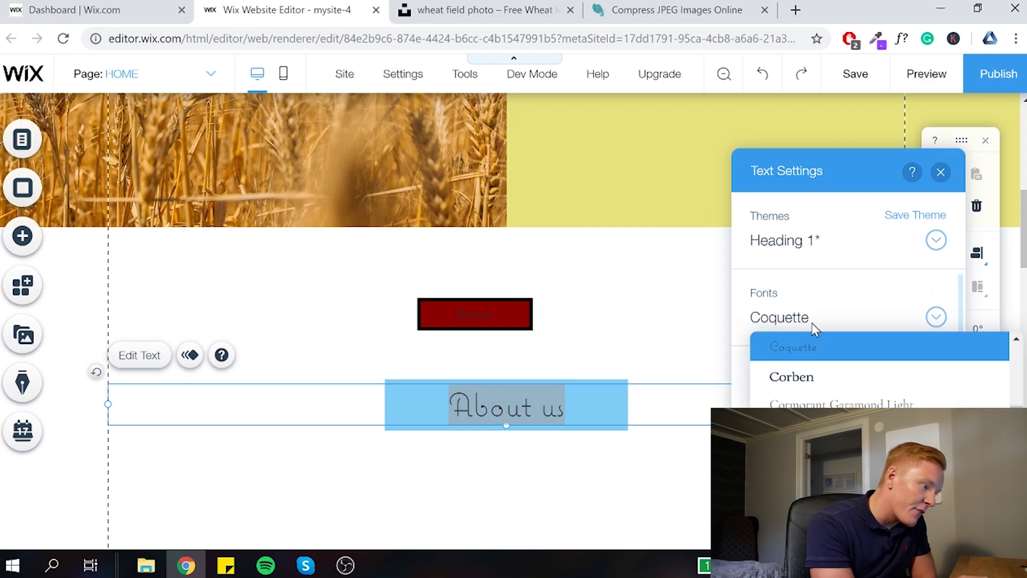
{"action": "scroll", "coordinate": [857, 370], "scroll_direction": "up", "scroll_amount": 3}
{"action": "left_click", "coordinate": [837, 328]}
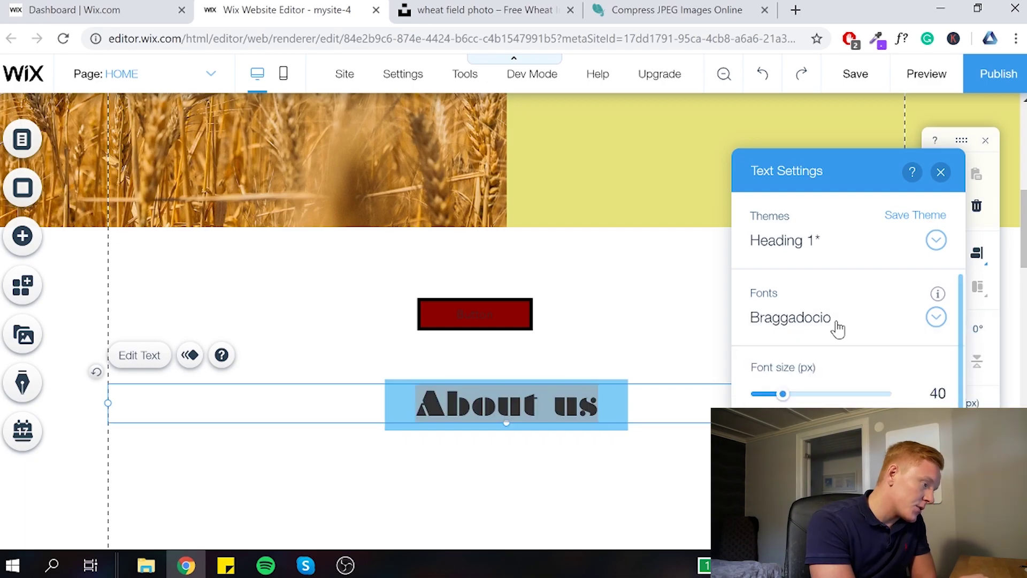
{"action": "left_click", "coordinate": [837, 328]}
{"action": "left_click", "coordinate": [740, 316]}
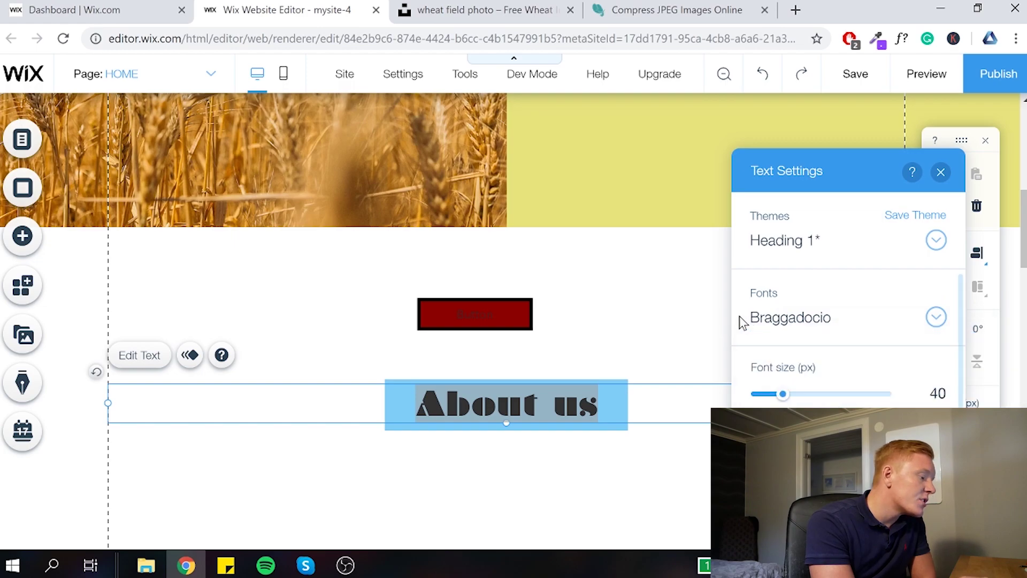
{"action": "left_click", "coordinate": [631, 338]}
{"action": "scroll", "coordinate": [625, 384], "scroll_direction": "down", "scroll_amount": 1}
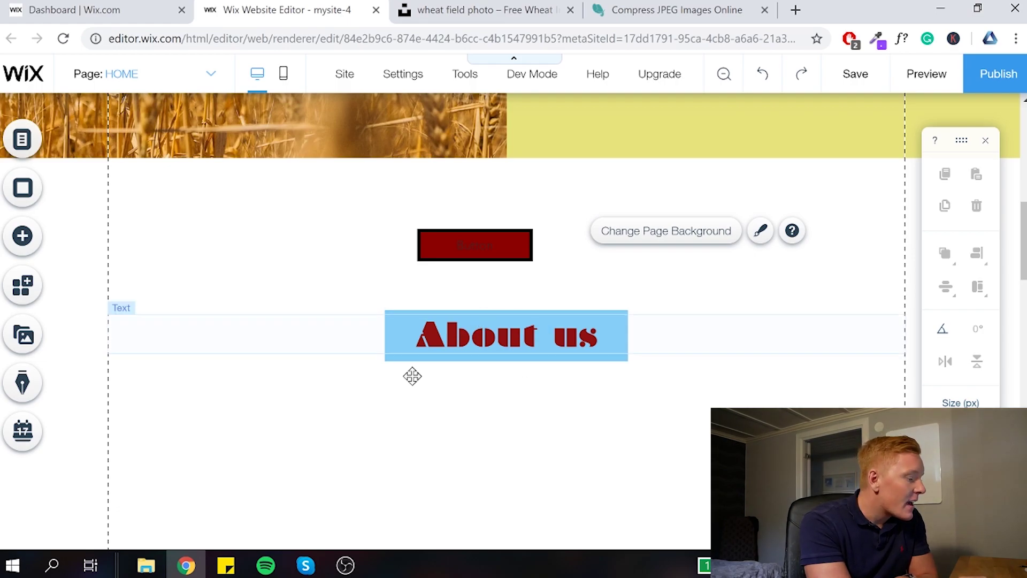
{"action": "scroll", "coordinate": [556, 348], "scroll_direction": "up", "scroll_amount": 5}
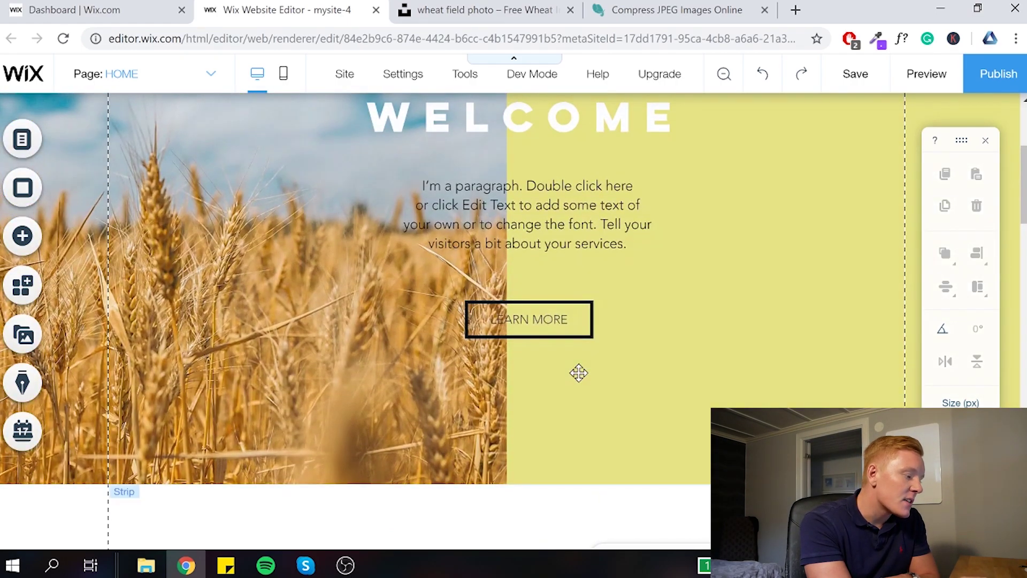
{"action": "scroll", "coordinate": [578, 372], "scroll_direction": "down", "scroll_amount": 3}
{"action": "scroll", "coordinate": [583, 475], "scroll_direction": "down", "scroll_amount": 2}
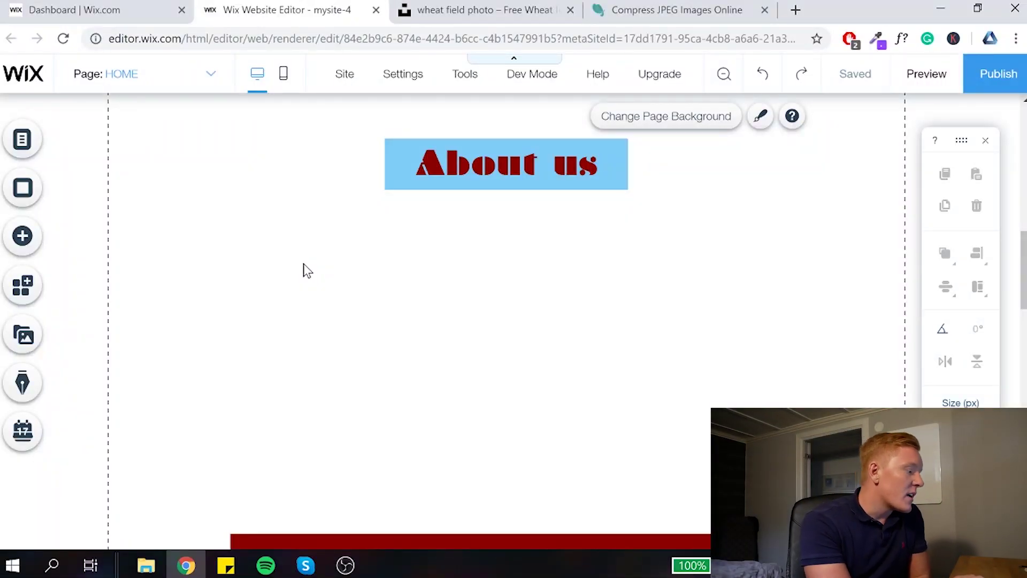
- Open the Wix App Market and browse its featured apps and app categories, from Must-Have Apps to Hotels & Travel
{"action": "left_click", "coordinate": [22, 251]}
{"action": "left_click", "coordinate": [22, 285]}
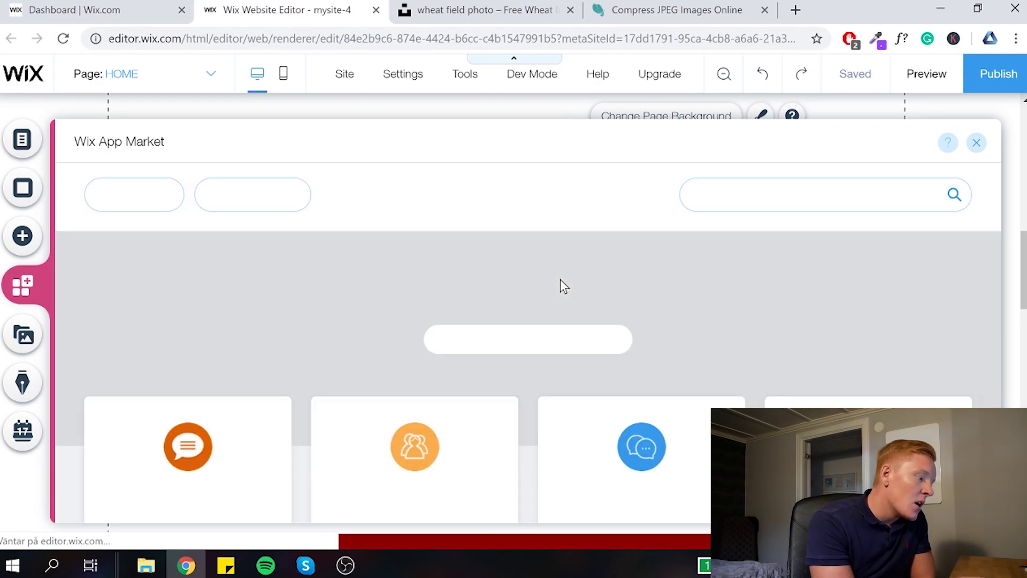
{"action": "scroll", "coordinate": [650, 426], "scroll_direction": "down", "scroll_amount": 6}
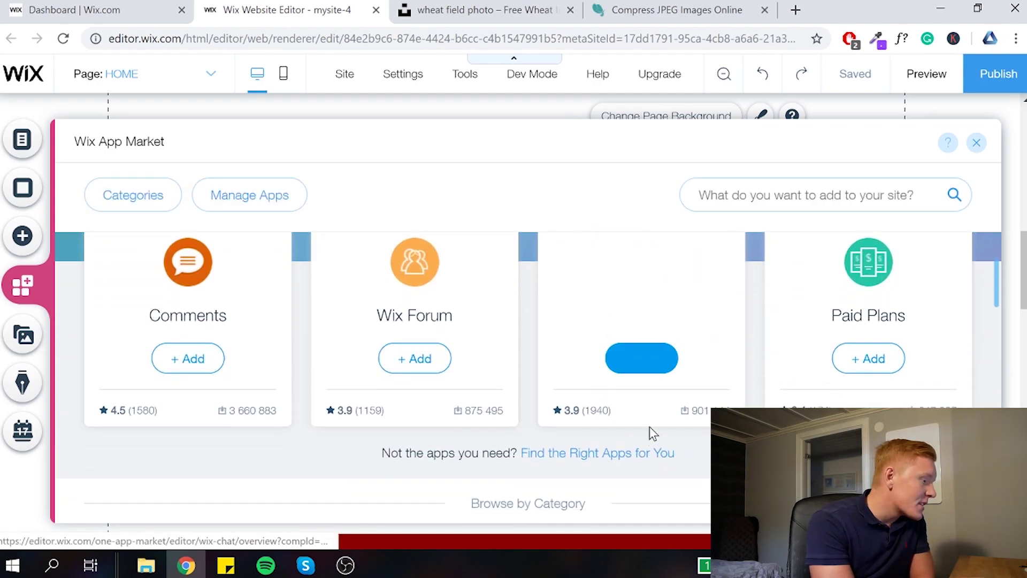
{"action": "scroll", "coordinate": [668, 445], "scroll_direction": "down", "scroll_amount": 8}
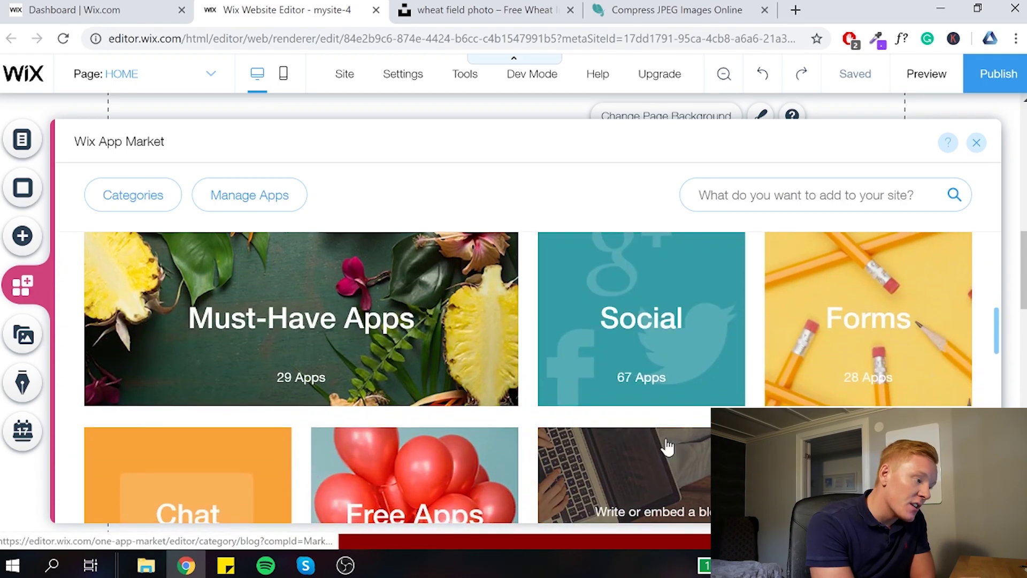
{"action": "scroll", "coordinate": [592, 435], "scroll_direction": "down", "scroll_amount": 2}
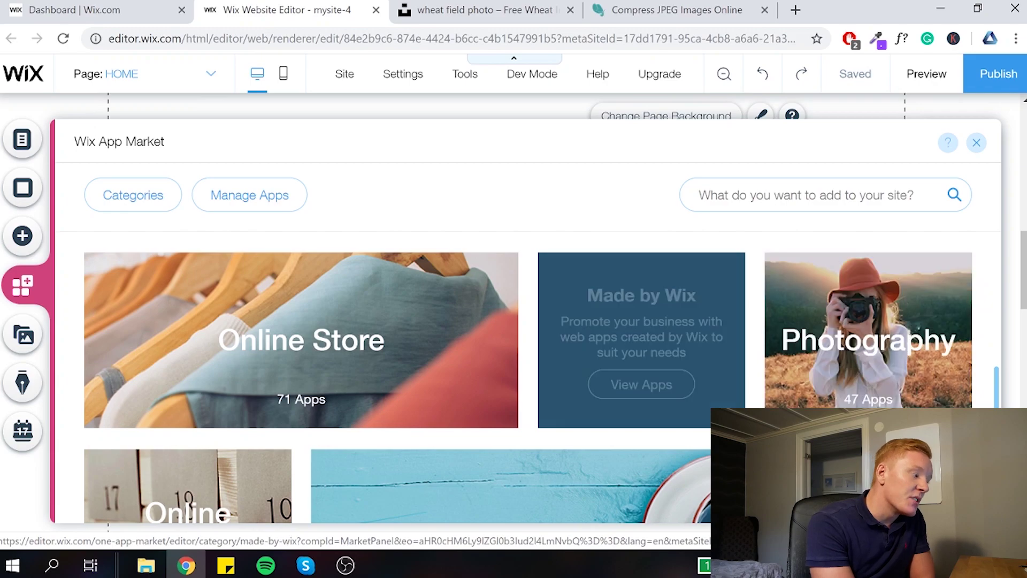
{"action": "scroll", "coordinate": [615, 466], "scroll_direction": "down", "scroll_amount": 3}
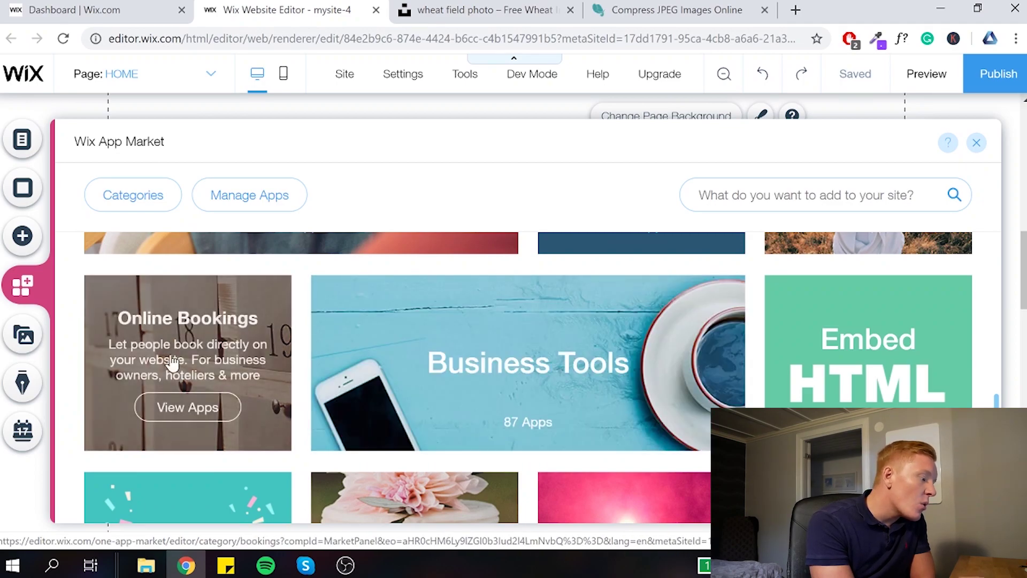
{"action": "scroll", "coordinate": [244, 379], "scroll_direction": "down", "scroll_amount": 1}
{"action": "scroll", "coordinate": [245, 379], "scroll_direction": "down", "scroll_amount": 4}
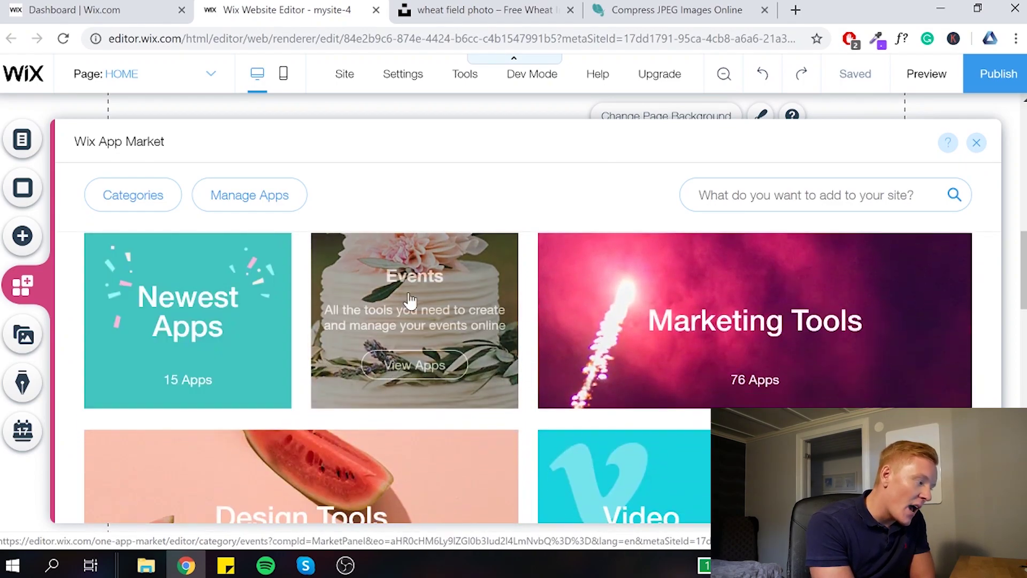
{"action": "scroll", "coordinate": [566, 471], "scroll_direction": "down", "scroll_amount": 4}
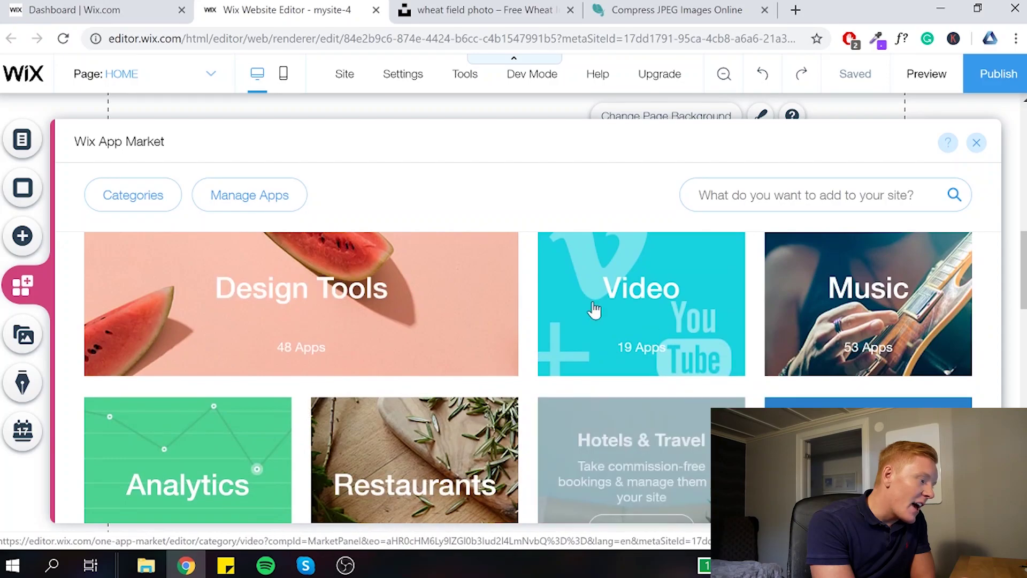
{"action": "scroll", "coordinate": [526, 321], "scroll_direction": "up", "scroll_amount": 9}
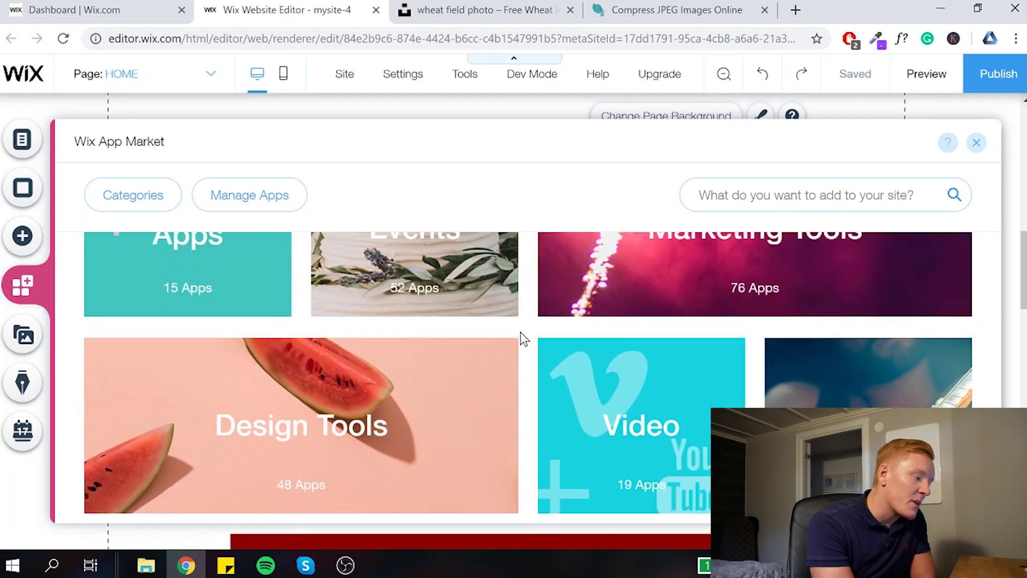
{"action": "scroll", "coordinate": [533, 308], "scroll_direction": "up", "scroll_amount": 9}
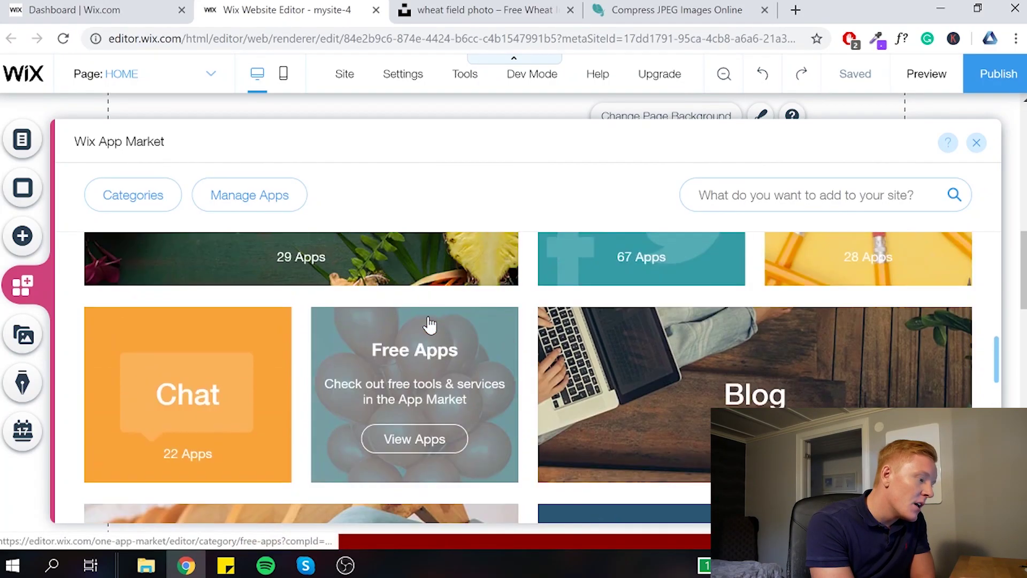
{"action": "scroll", "coordinate": [589, 375], "scroll_direction": "up", "scroll_amount": 5}
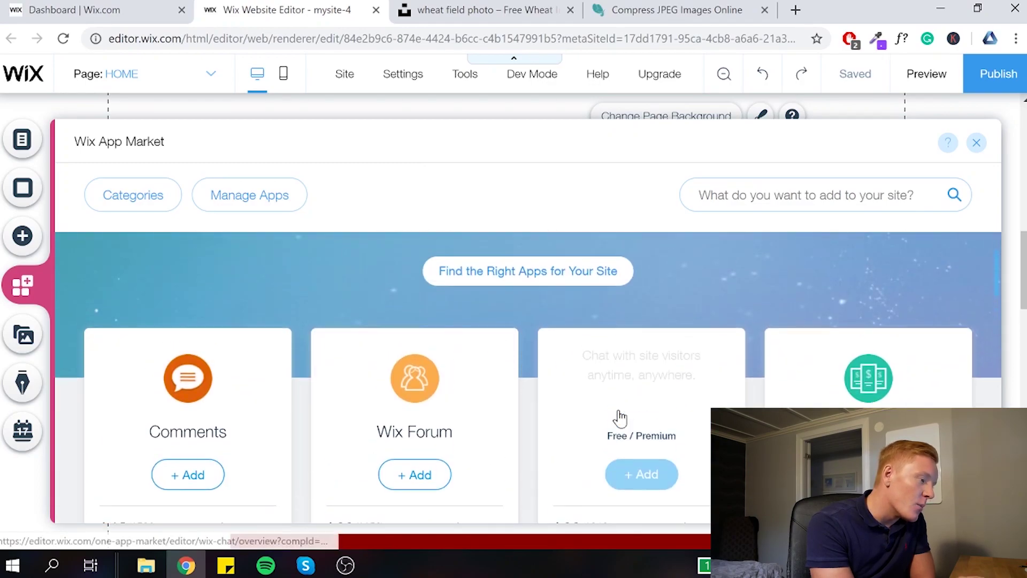
- Look over the recommended apps in the Wix App Market, such as Comments, Wix Forum and Wix Chat
{"action": "scroll", "coordinate": [188, 316], "scroll_direction": "up", "scroll_amount": 2}
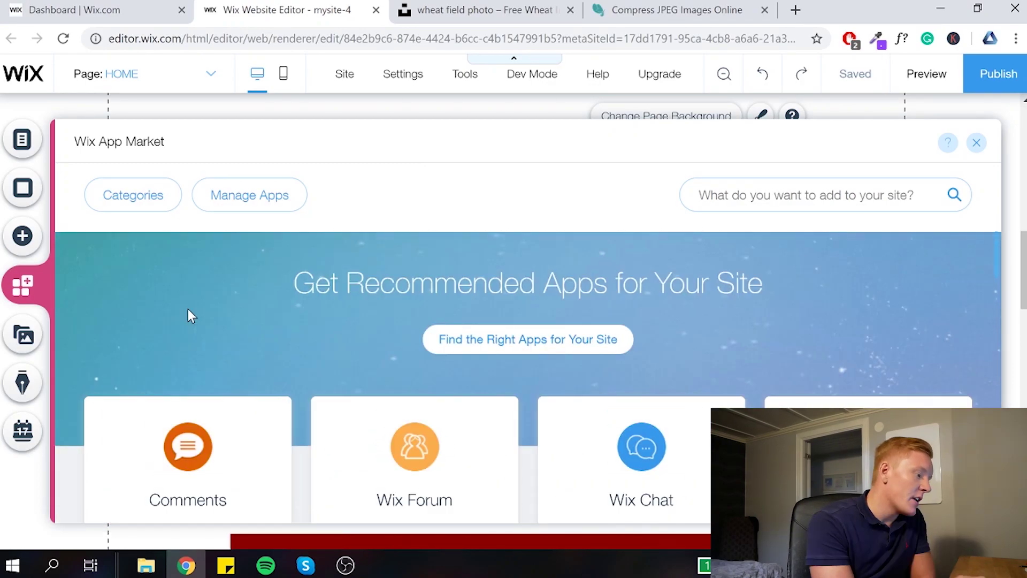
{"action": "scroll", "coordinate": [251, 338], "scroll_direction": "down", "scroll_amount": 1}
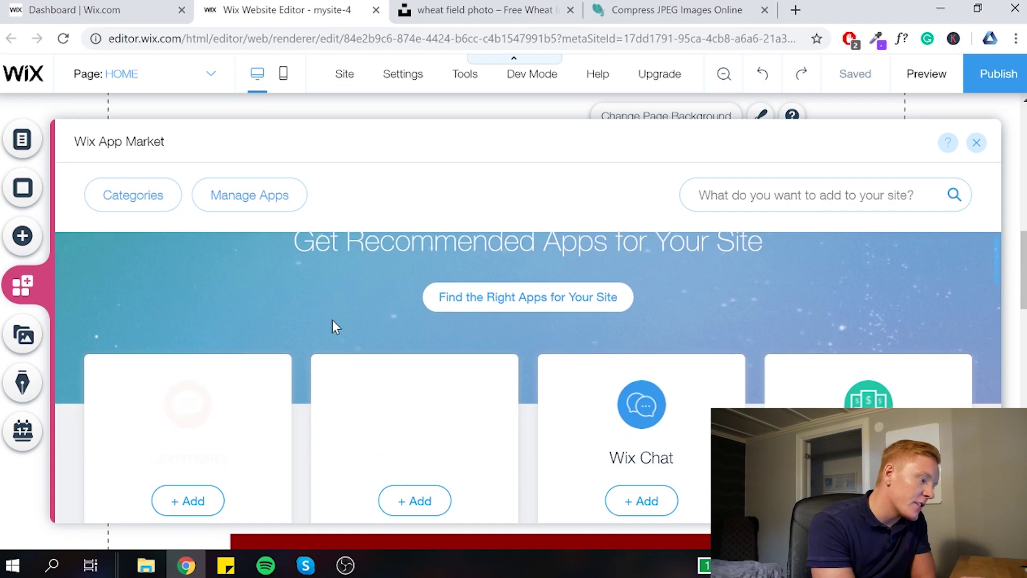
{"action": "scroll", "coordinate": [329, 319], "scroll_direction": "down", "scroll_amount": 1}
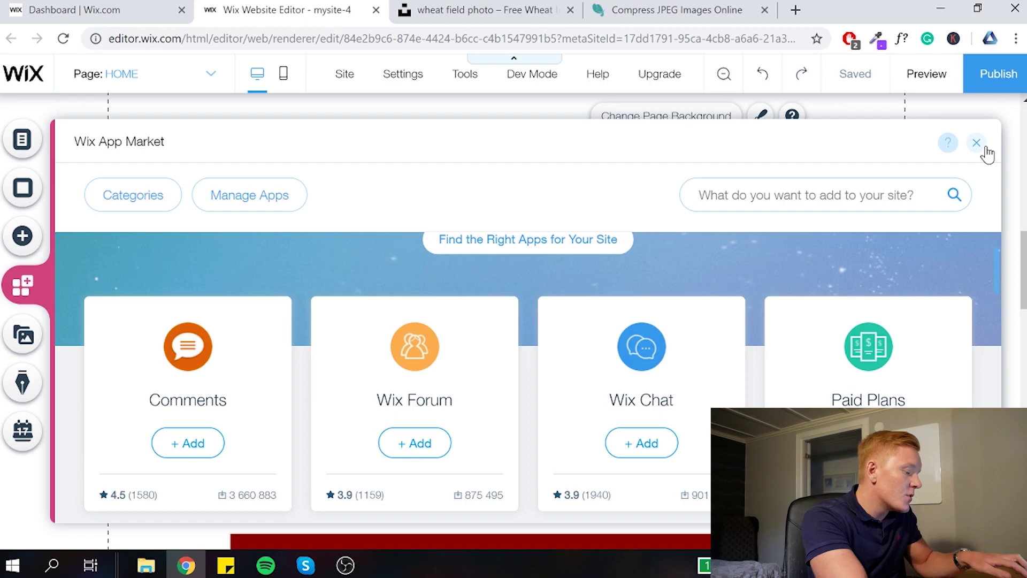
- Open hotjar.com in a new browser tab and look over its home page, including the Heatmaps demo
{"action": "left_click", "coordinate": [796, 10]}
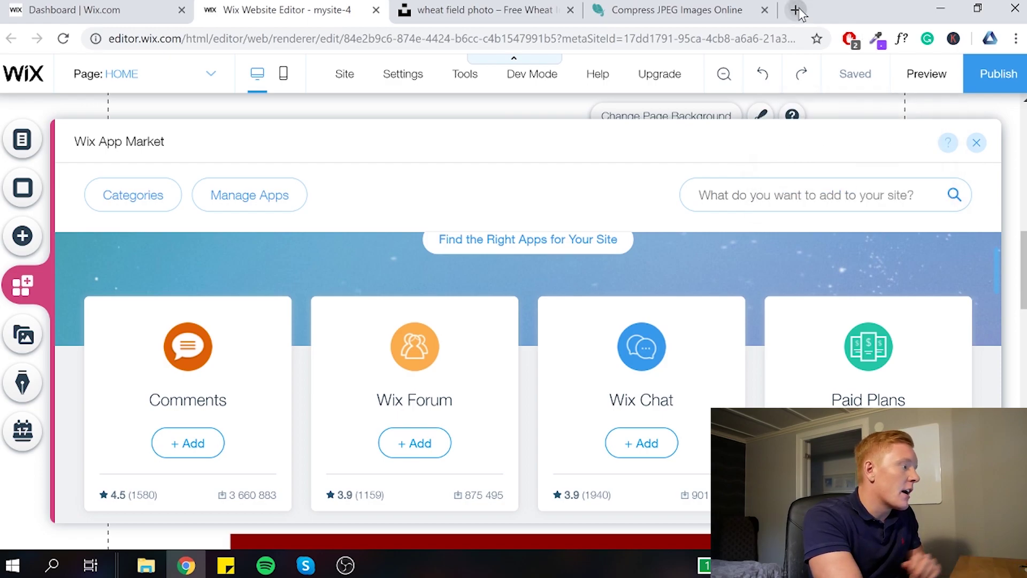
{"action": "type", "text": "hotjar."}
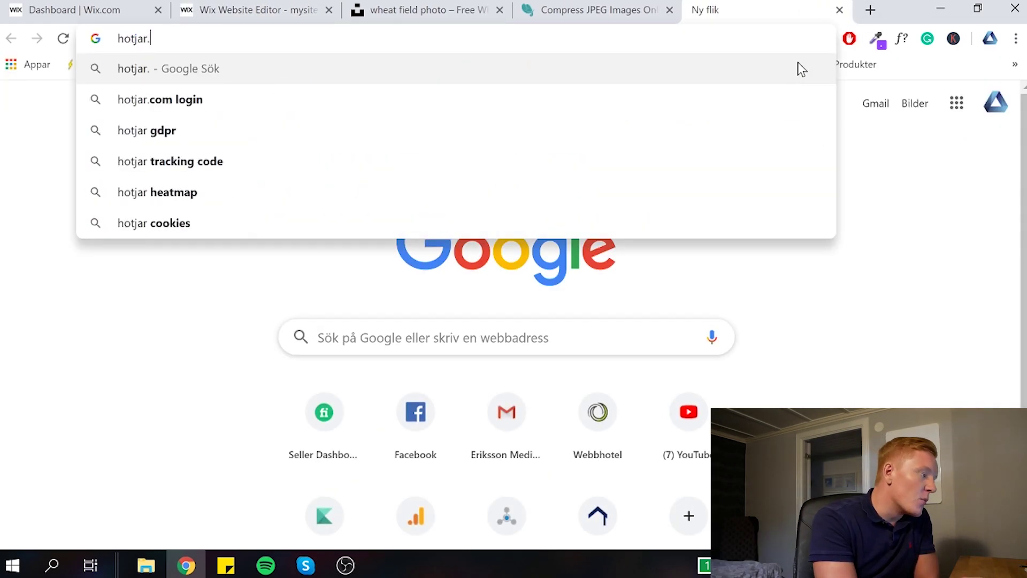
{"action": "type", "text": "com"}
{"action": "key", "text": "Return"}
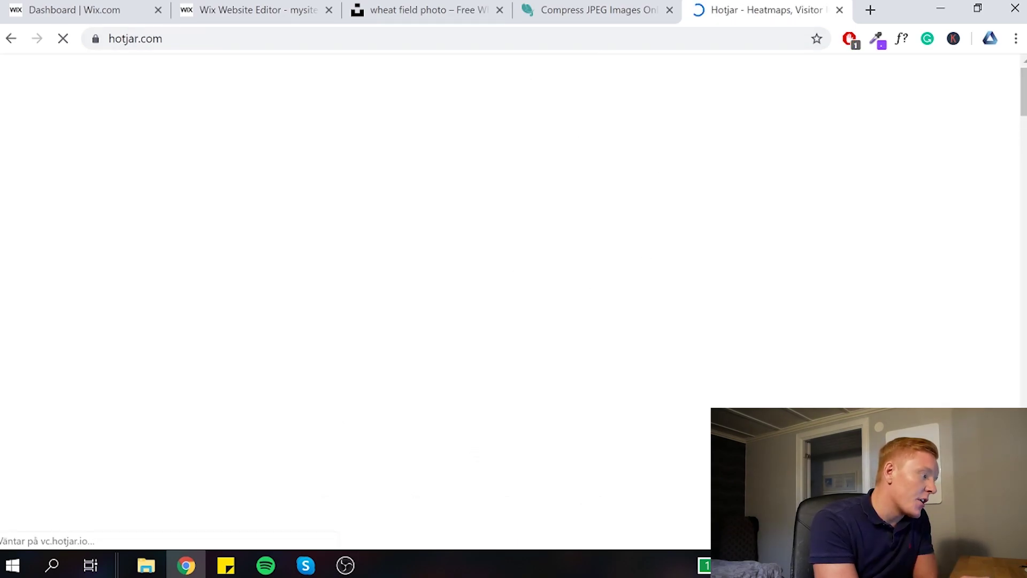
{"action": "scroll", "coordinate": [422, 332], "scroll_direction": "down", "scroll_amount": 10}
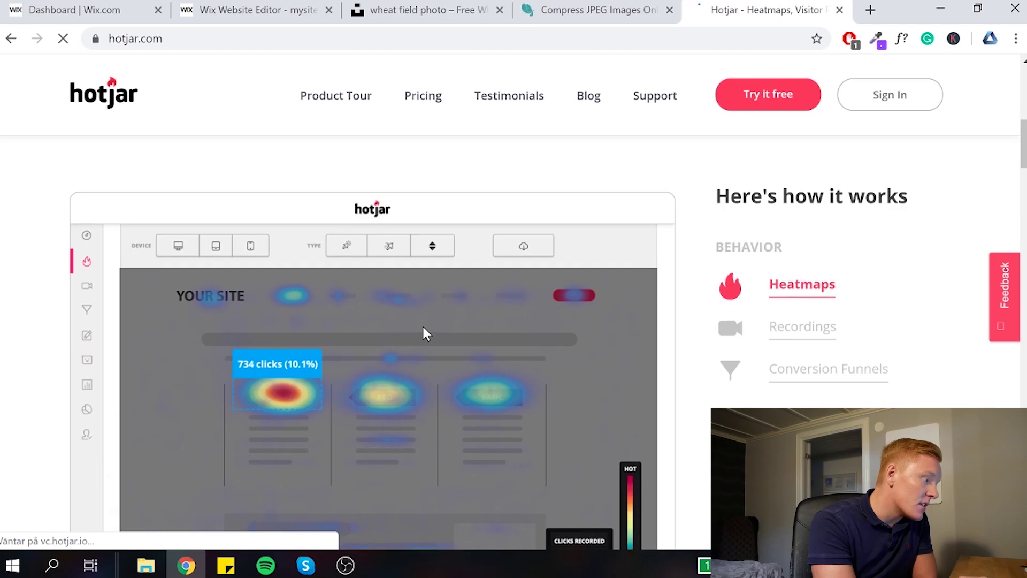
{"action": "scroll", "coordinate": [424, 332], "scroll_direction": "up", "scroll_amount": 10}
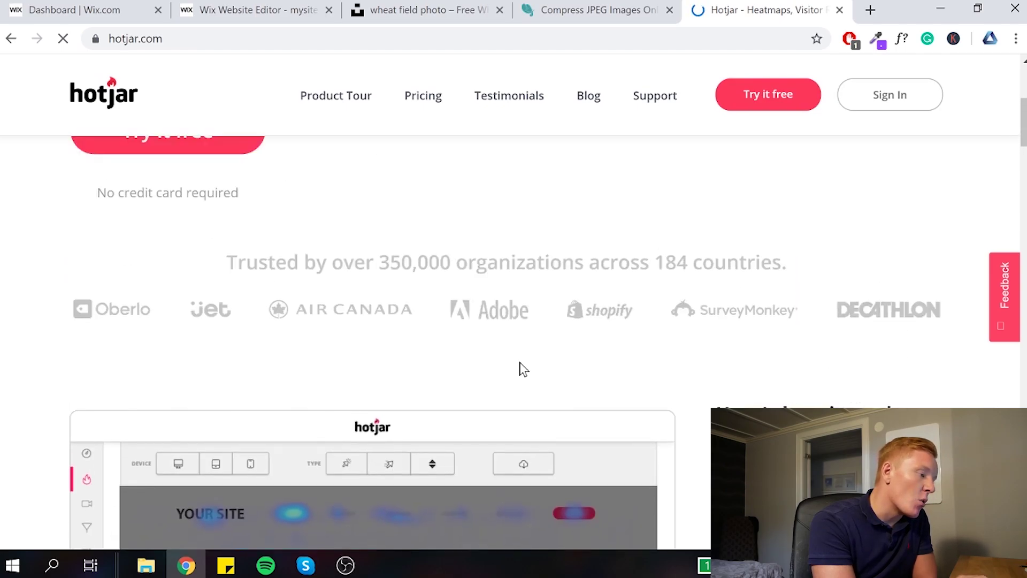
{"action": "scroll", "coordinate": [506, 283], "scroll_direction": "up", "scroll_amount": 2}
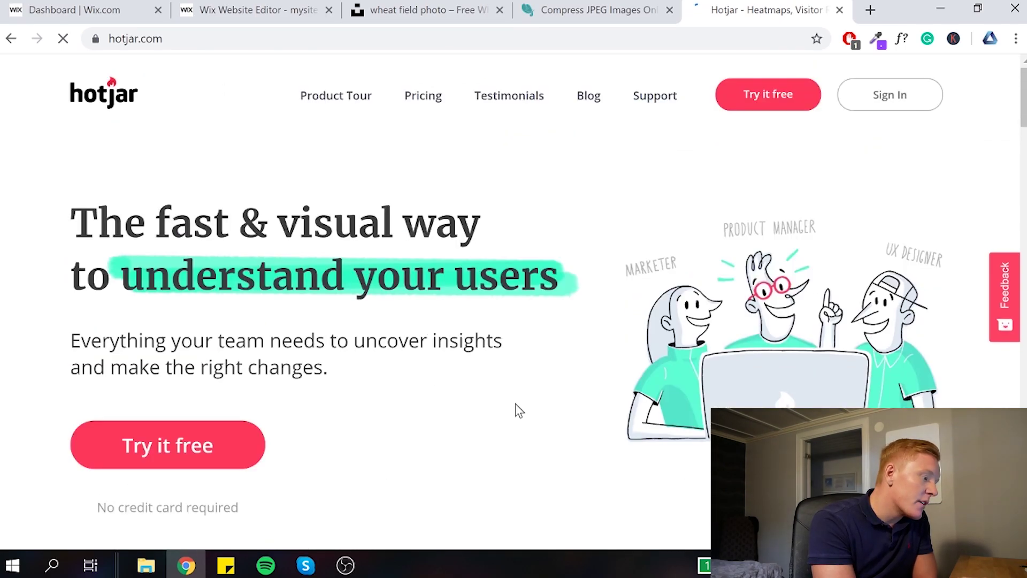
{"action": "scroll", "coordinate": [515, 362], "scroll_direction": "down", "scroll_amount": 15}
{"action": "scroll", "coordinate": [516, 362], "scroll_direction": "up", "scroll_amount": 15}
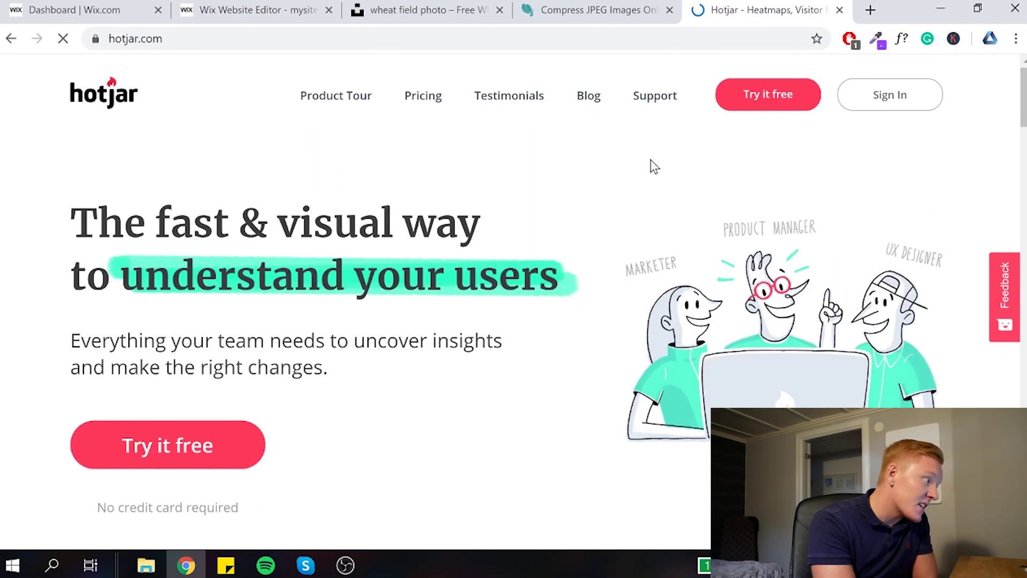